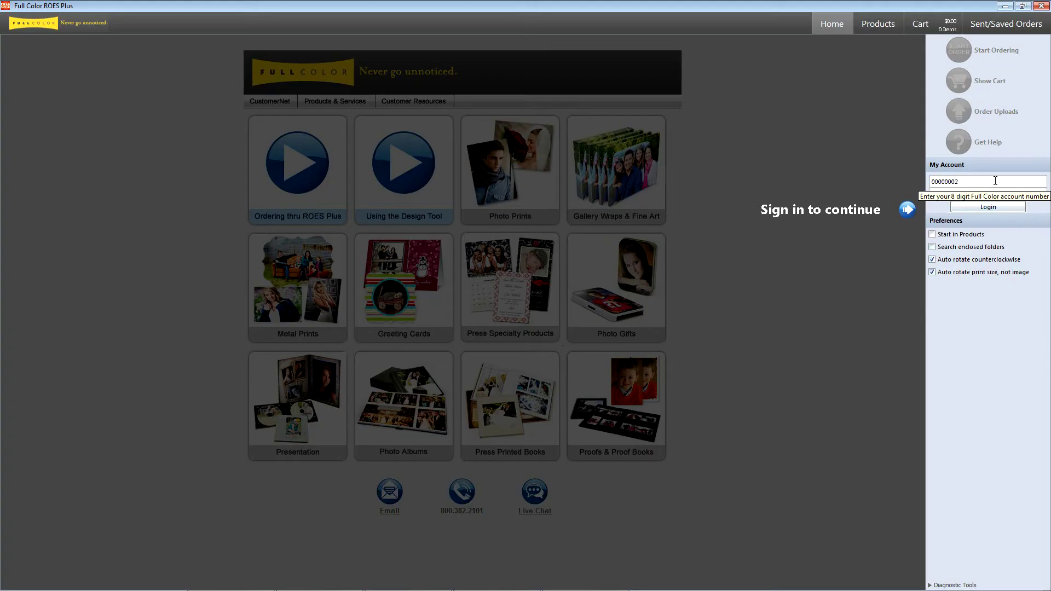
# Log in to the account from the My Account panel.
pyautogui.click(997, 212)
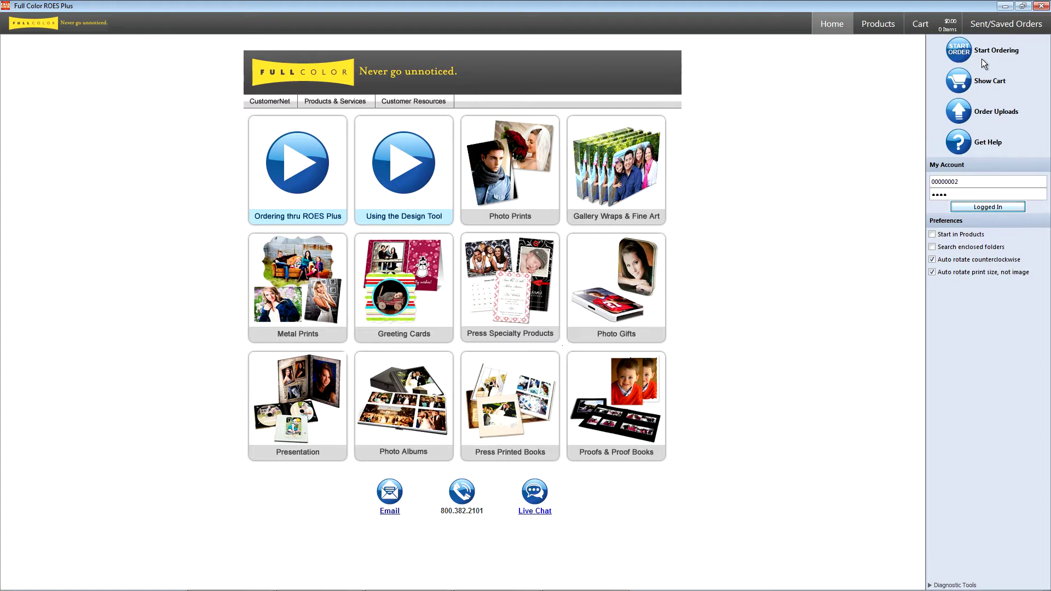
# In Products, keep the Standard Catalog and start an 8x10 standard photo print.
pyautogui.click(892, 27)
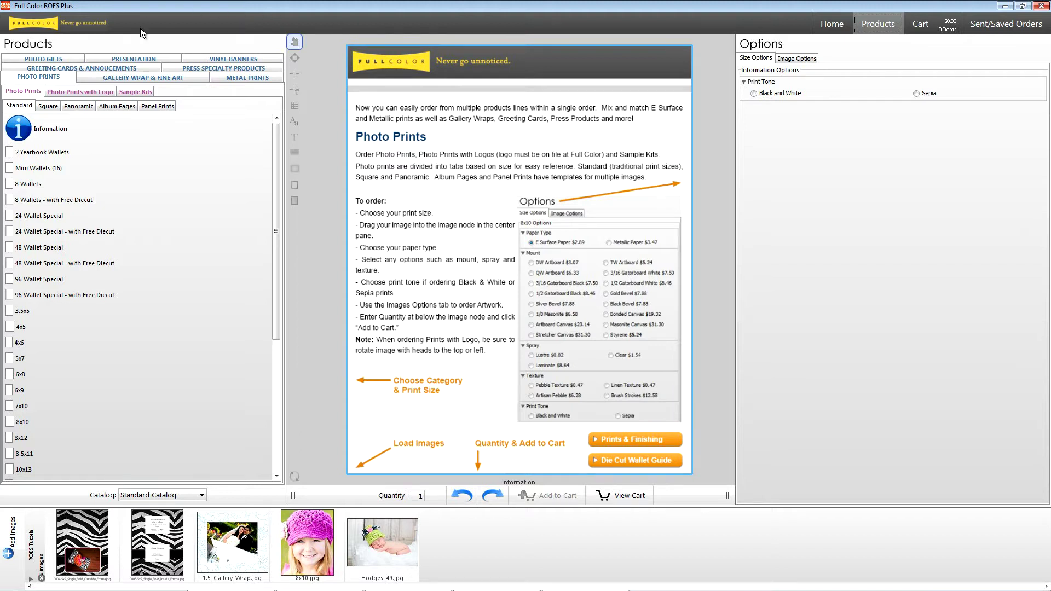
pyautogui.click(114, 91)
pyautogui.click(63, 79)
pyautogui.click(195, 494)
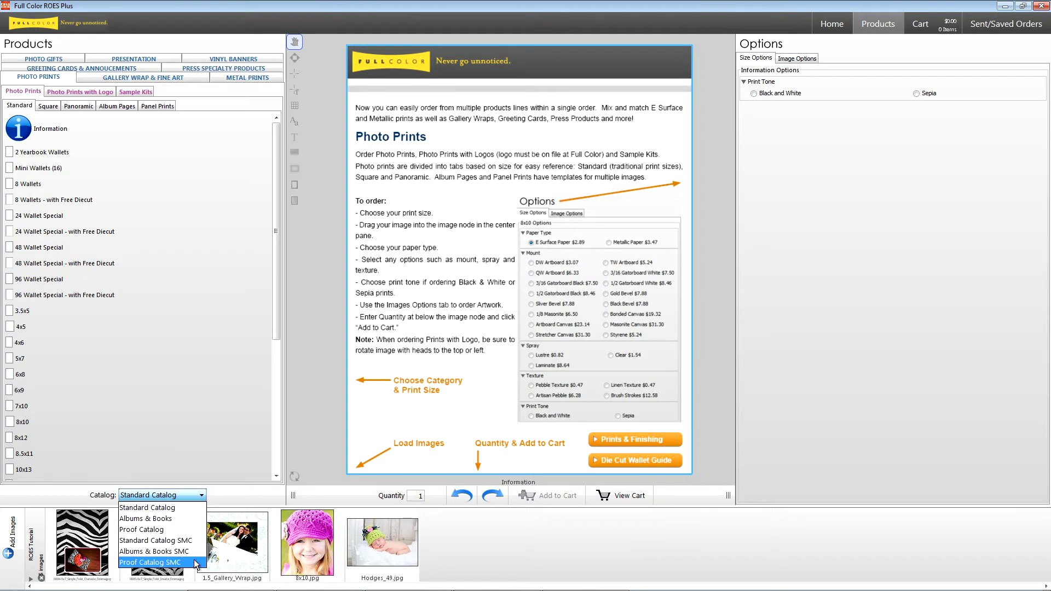
pyautogui.press('Up')
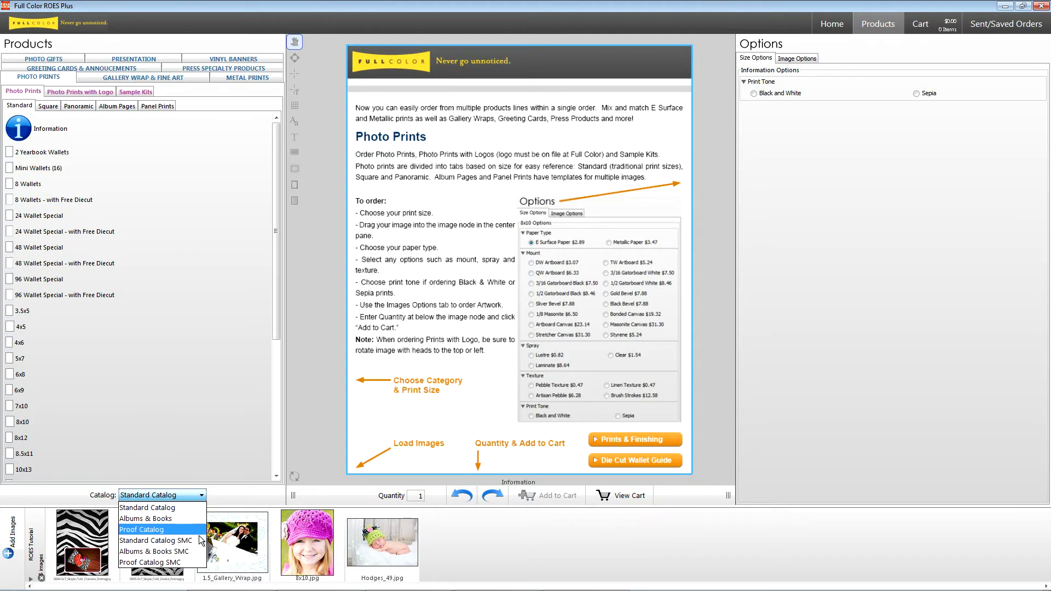
pyautogui.click(199, 498)
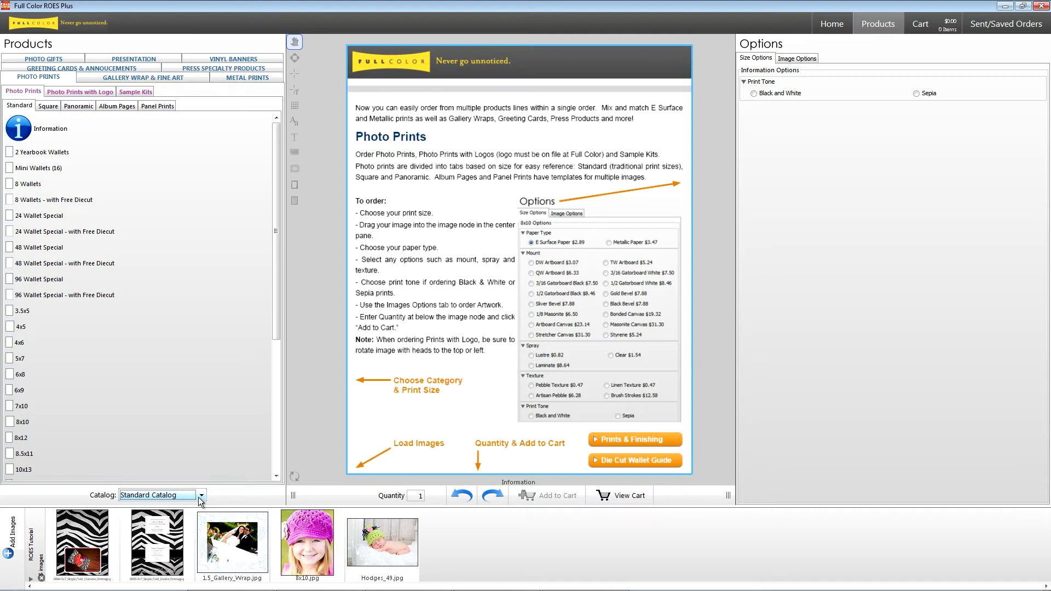
pyautogui.click(21, 424)
# Place 8x10.jpg on the print, zoom it slightly and tilt it a little clockwise.
pyautogui.moveTo(313, 549)
pyautogui.mouseDown()
pyautogui.moveTo(364, 469)
pyautogui.moveTo(459, 378)
pyautogui.moveTo(466, 385)
pyautogui.mouseUp()
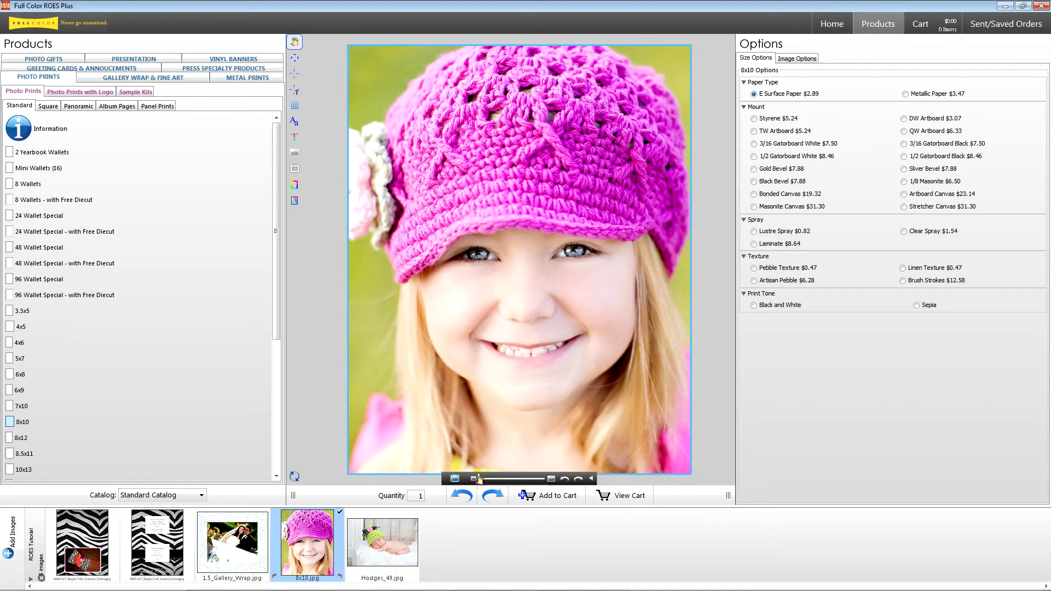
pyautogui.moveTo(478, 479); pyautogui.dragTo(479, 479)
pyautogui.click(564, 478)
pyautogui.click(578, 478)
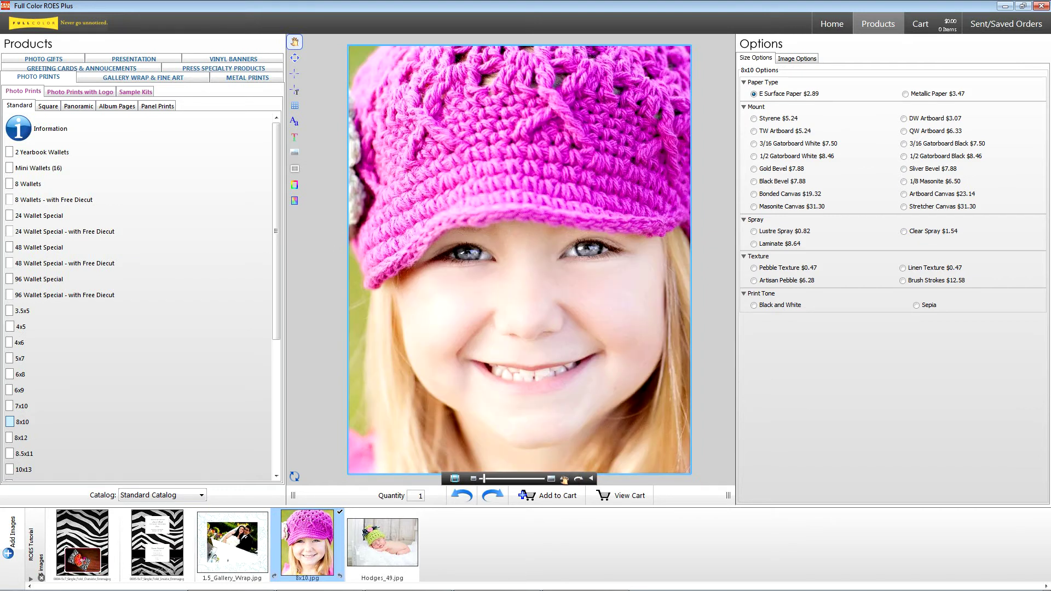
pyautogui.click(590, 479)
pyautogui.moveTo(518, 492); pyautogui.dragTo(519, 493)
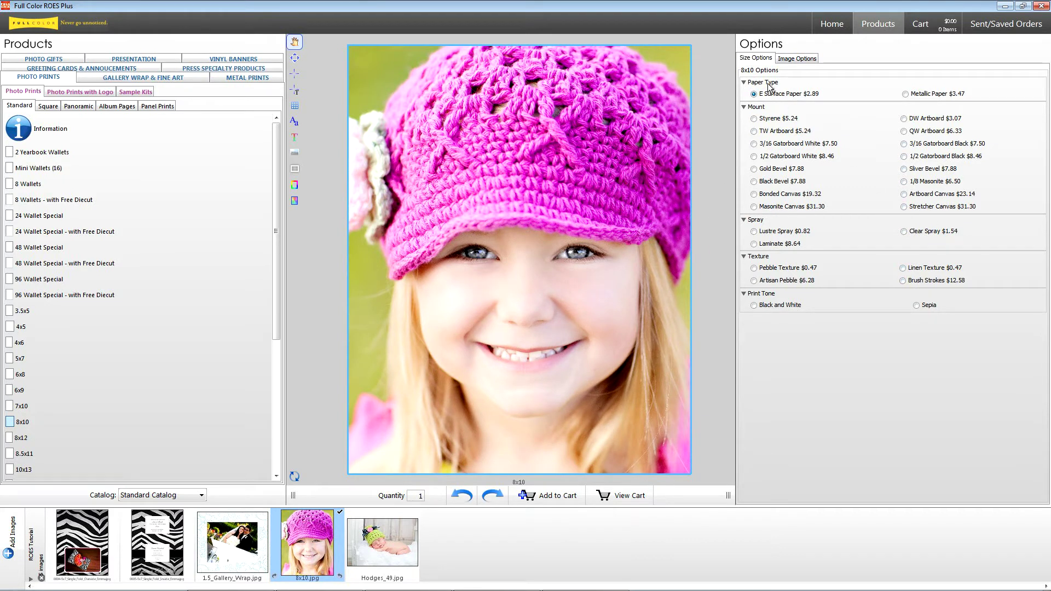
# Give the 8x10 print Metallic Paper, a Styrene mount, Lustre Spray and Pebble Texture.
pyautogui.click(904, 94)
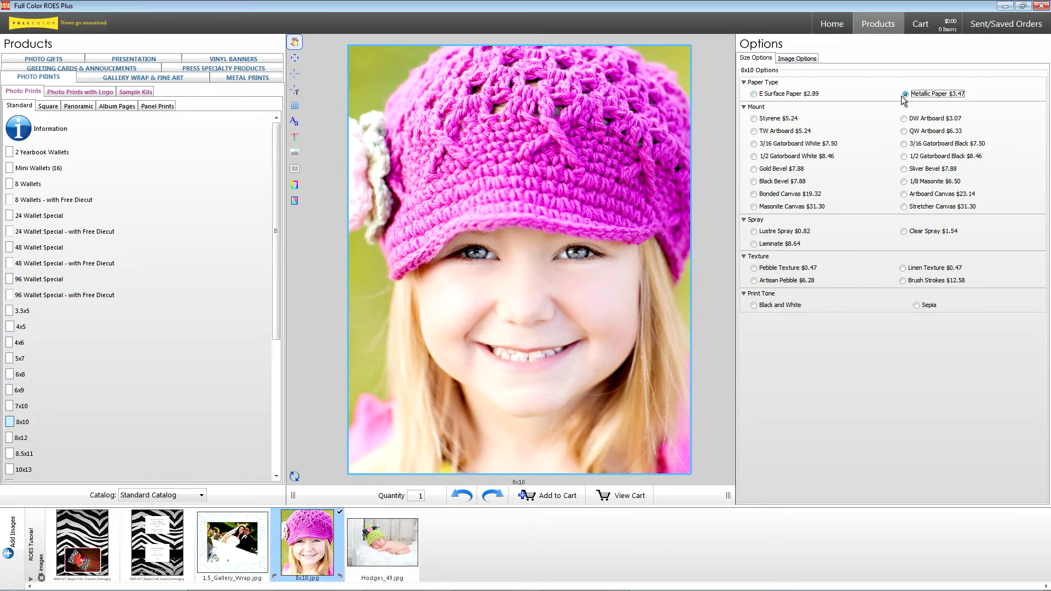
pyautogui.click(788, 119)
pyautogui.click(775, 232)
pyautogui.click(776, 269)
# Order Basic Retouch 1 Head and catchlight retouching for the photo.
pyautogui.click(797, 59)
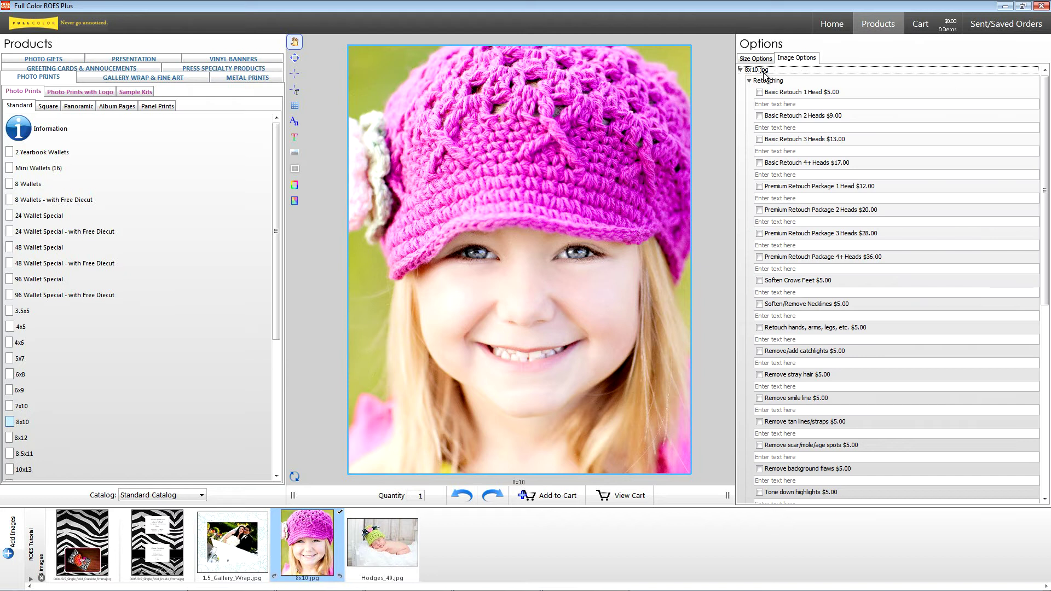
pyautogui.click(760, 92)
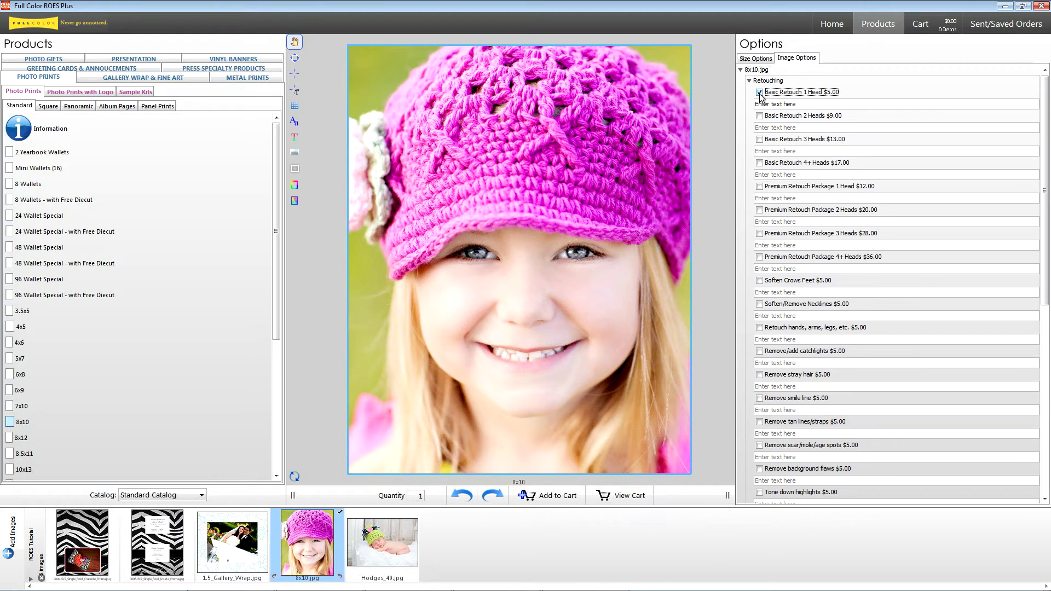
pyautogui.click(759, 350)
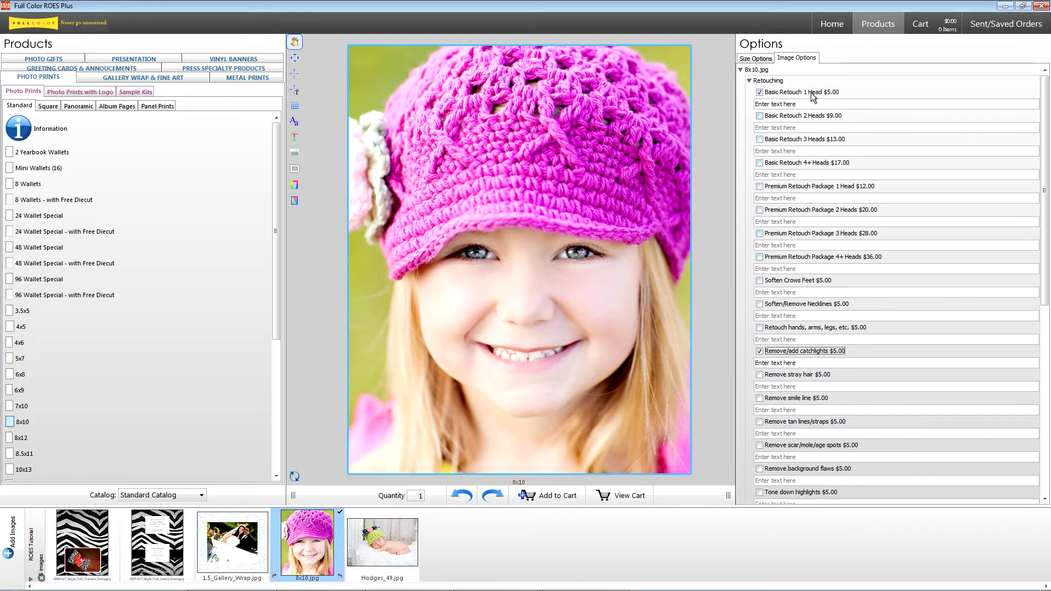
pyautogui.click(768, 59)
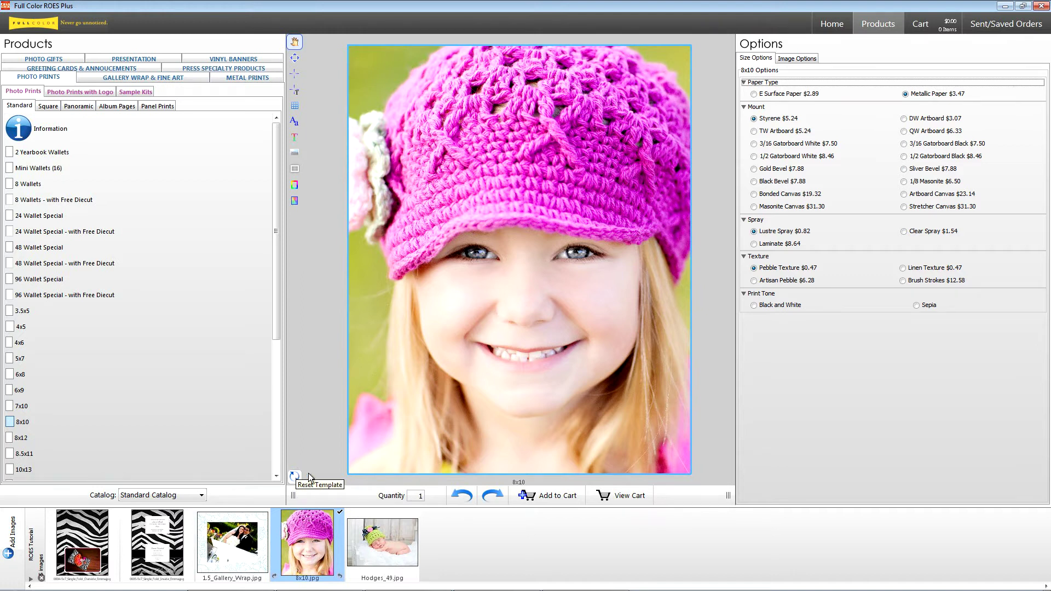
pyautogui.click(295, 477)
# Add the 8x10 print to the cart and start a 5x7 V Flat baby card.
pyautogui.click(553, 498)
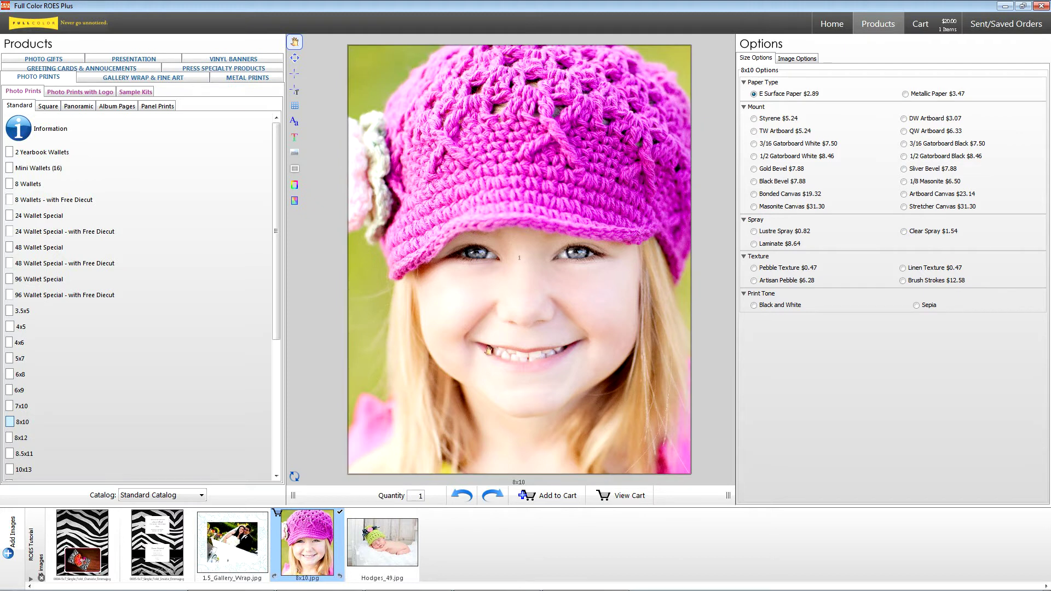
pyautogui.click(131, 70)
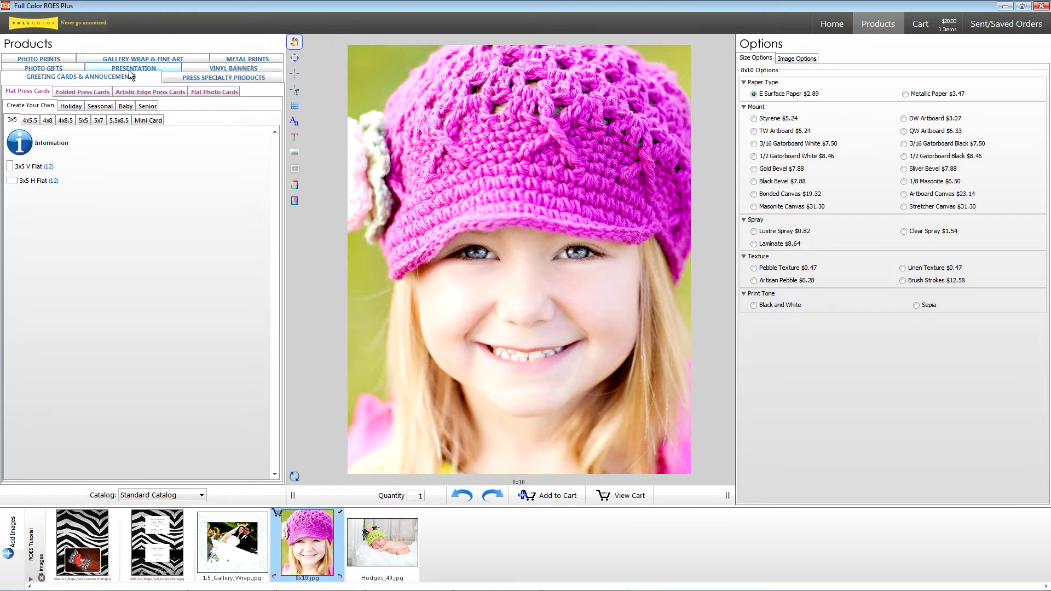
pyautogui.click(125, 106)
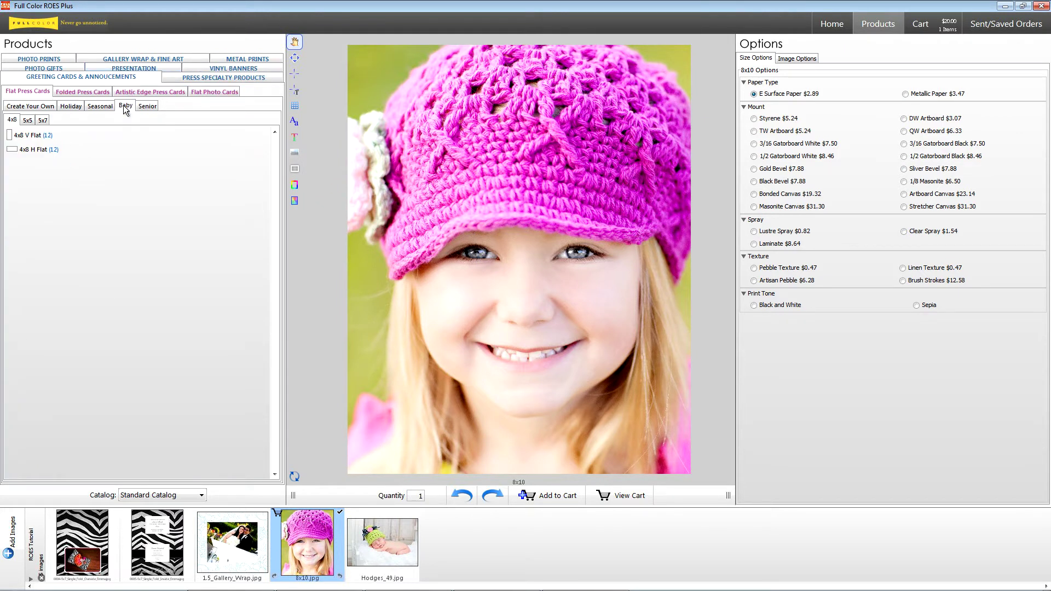
pyautogui.click(43, 121)
pyautogui.click(40, 137)
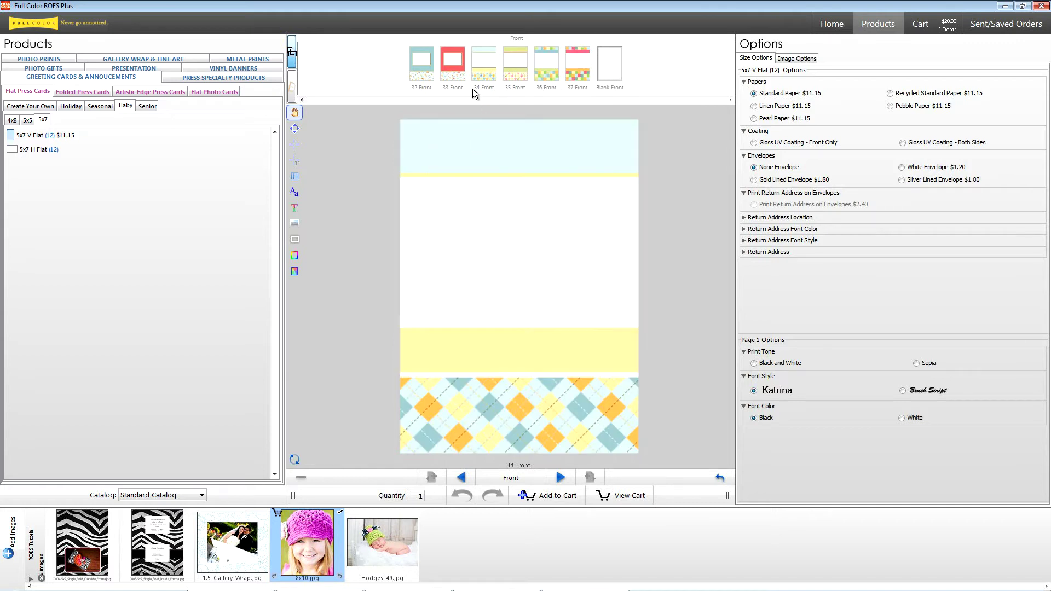
# Apply the 35 Front argyle design, drop in Hodges_49.jpg, then zoom and tilt it slightly.
pyautogui.click(457, 71)
pyautogui.click(510, 74)
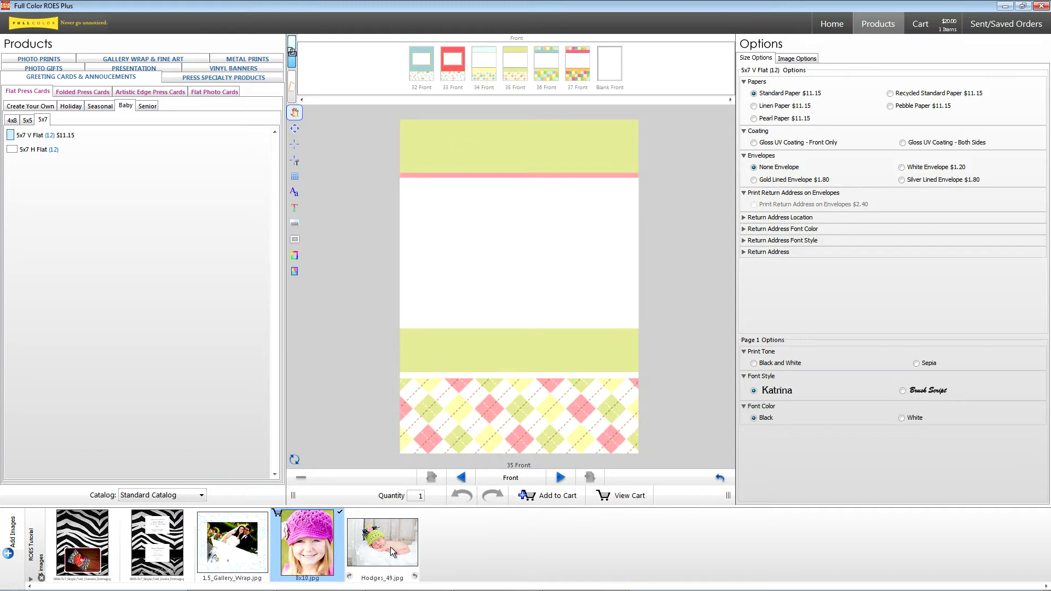
pyautogui.moveTo(390, 547); pyautogui.dragTo(508, 262)
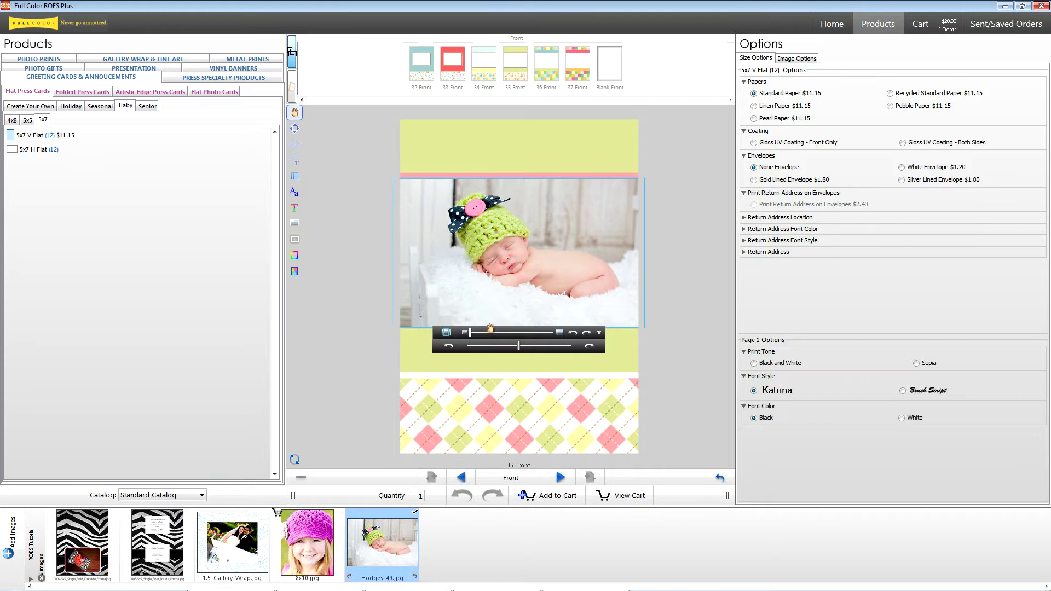
pyautogui.click(490, 328)
pyautogui.moveTo(533, 278); pyautogui.dragTo(523, 278)
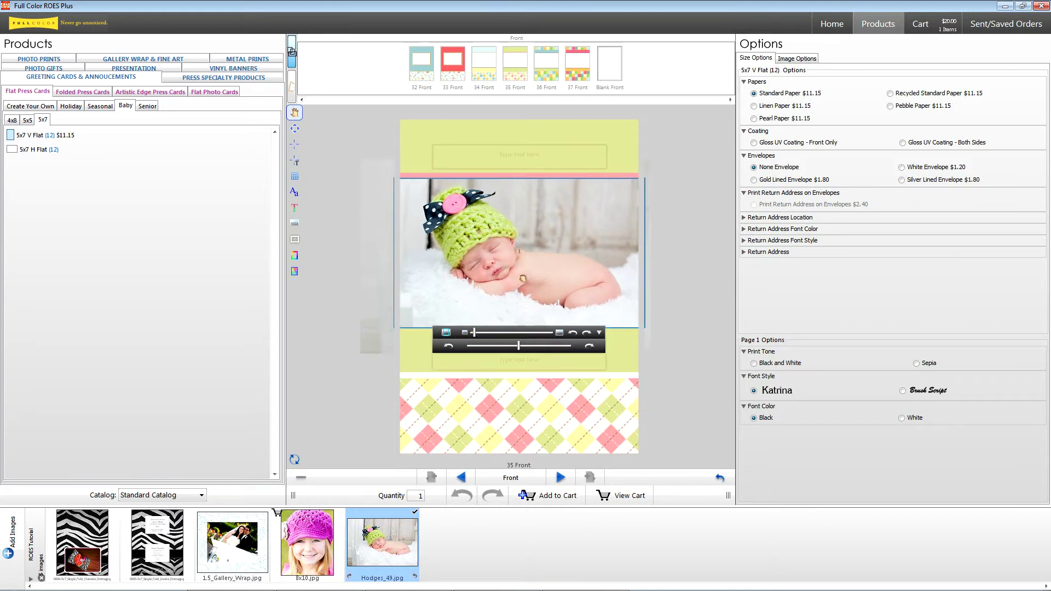
pyautogui.moveTo(519, 345); pyautogui.dragTo(521, 346)
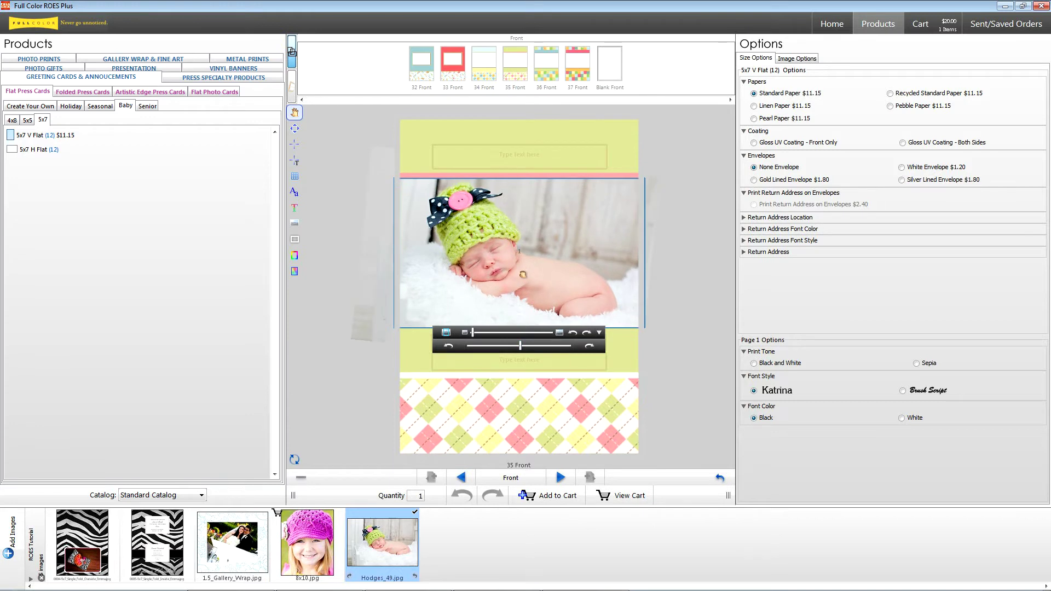
pyautogui.click(499, 156)
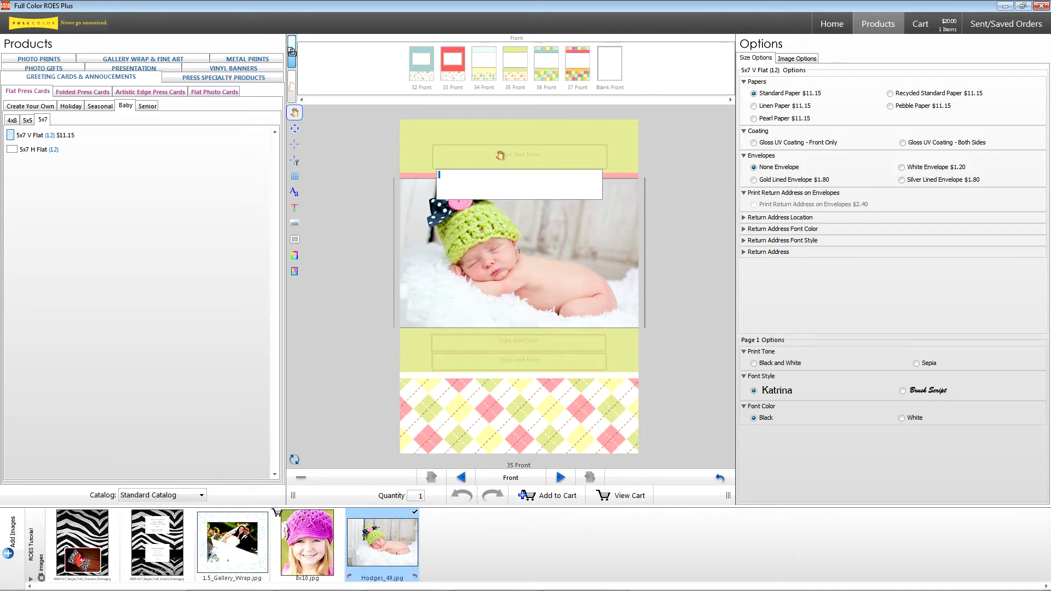
pyautogui.write('Baby Emma')
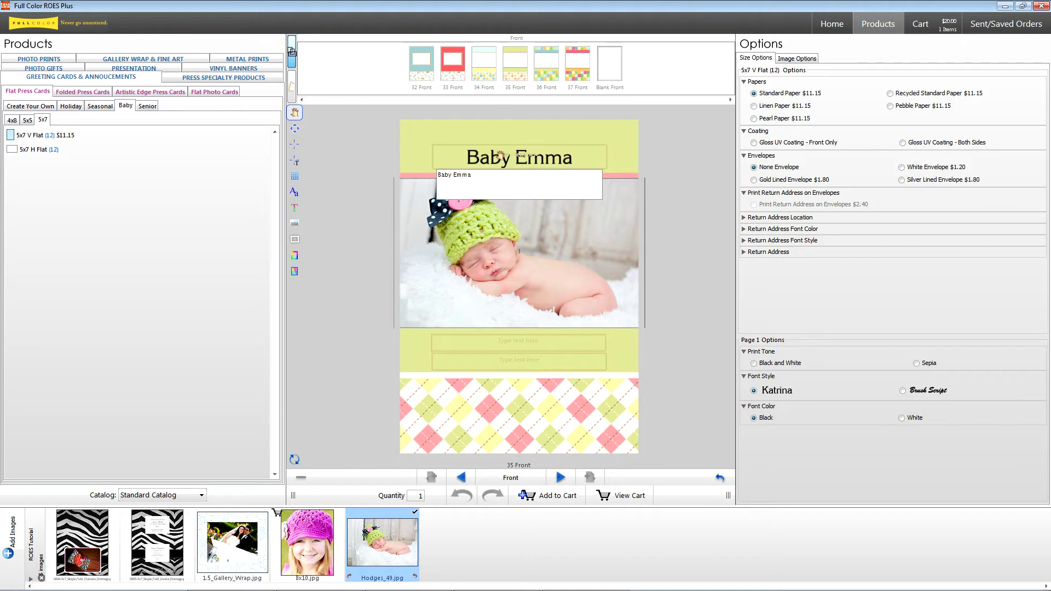
pyautogui.click(501, 342)
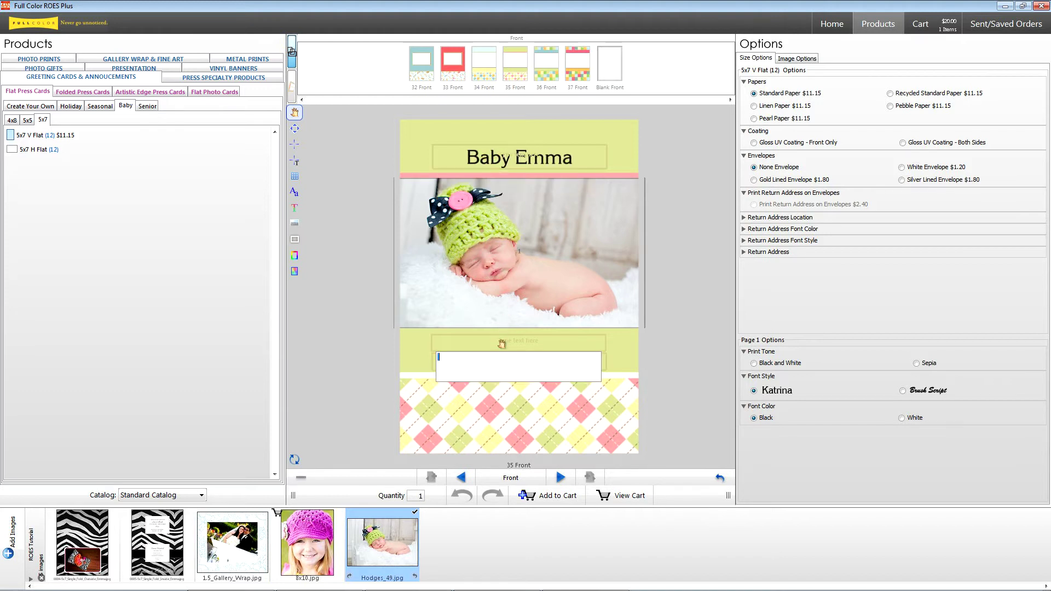
pyautogui.write('orn July ')
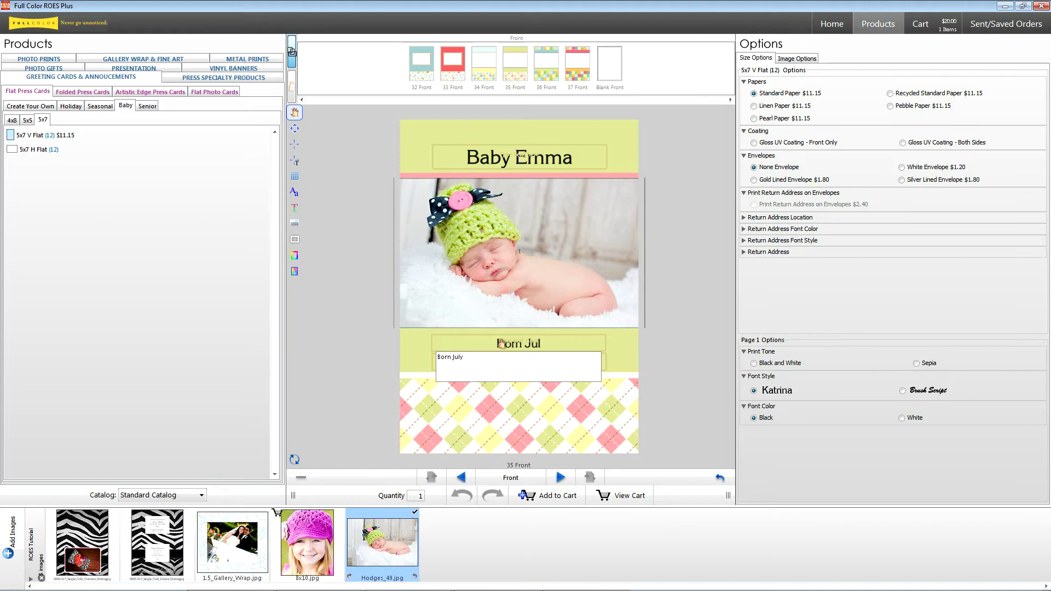
pyautogui.write('1st, 20')
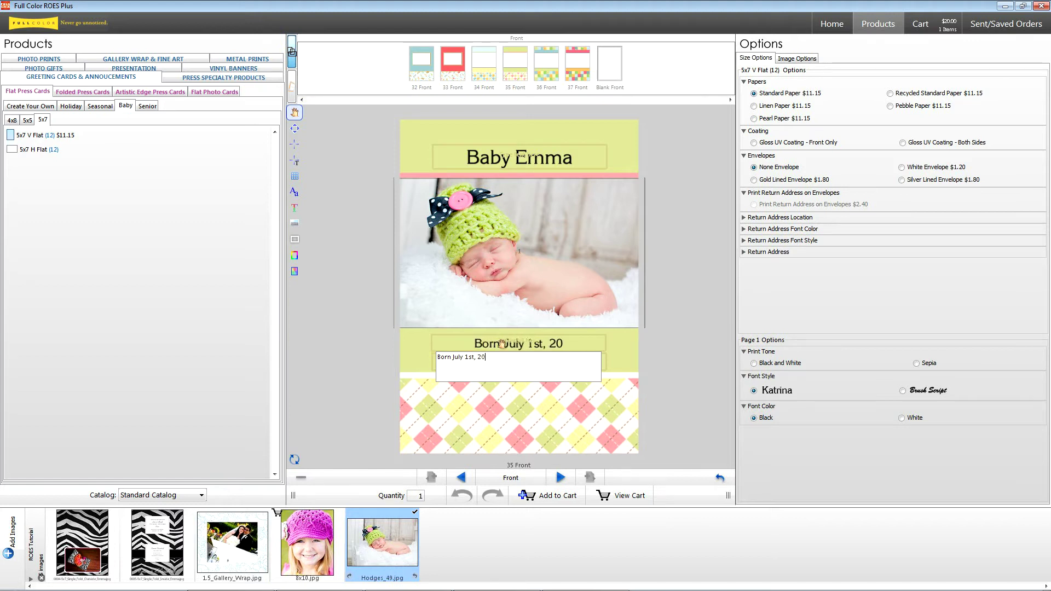
pyautogui.write('12')
pyautogui.click(685, 341)
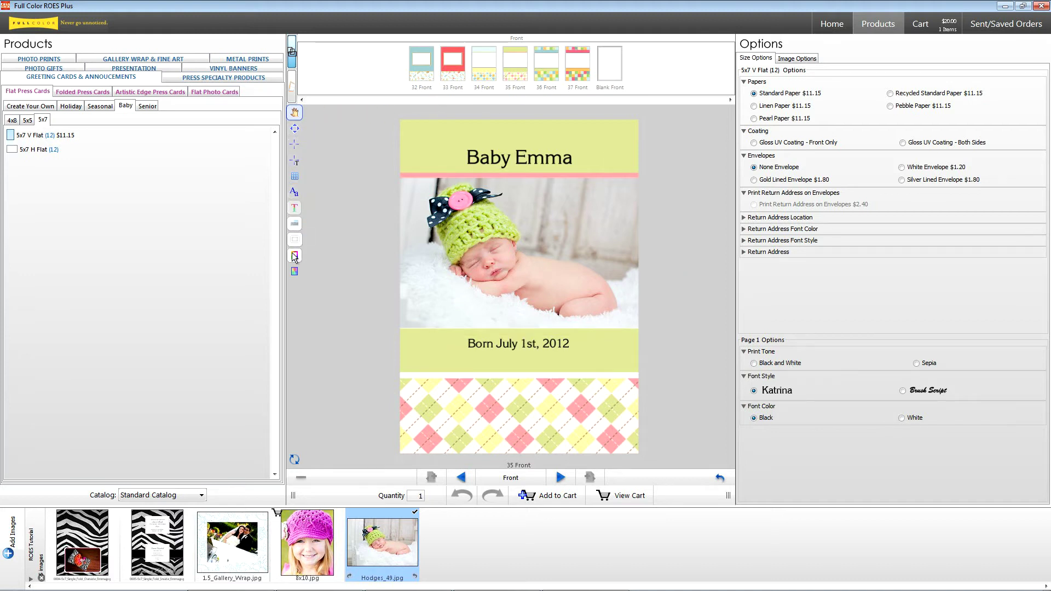
# Apply the magenta swatch to the Baby Emma title, then to the birth date line.
pyautogui.click(295, 129)
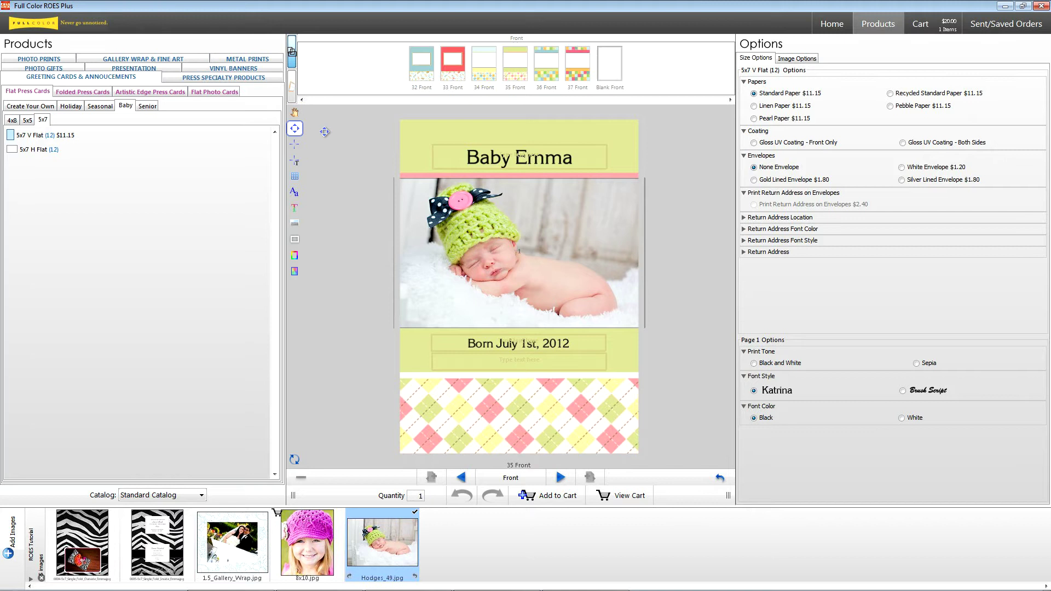
pyautogui.click(480, 150)
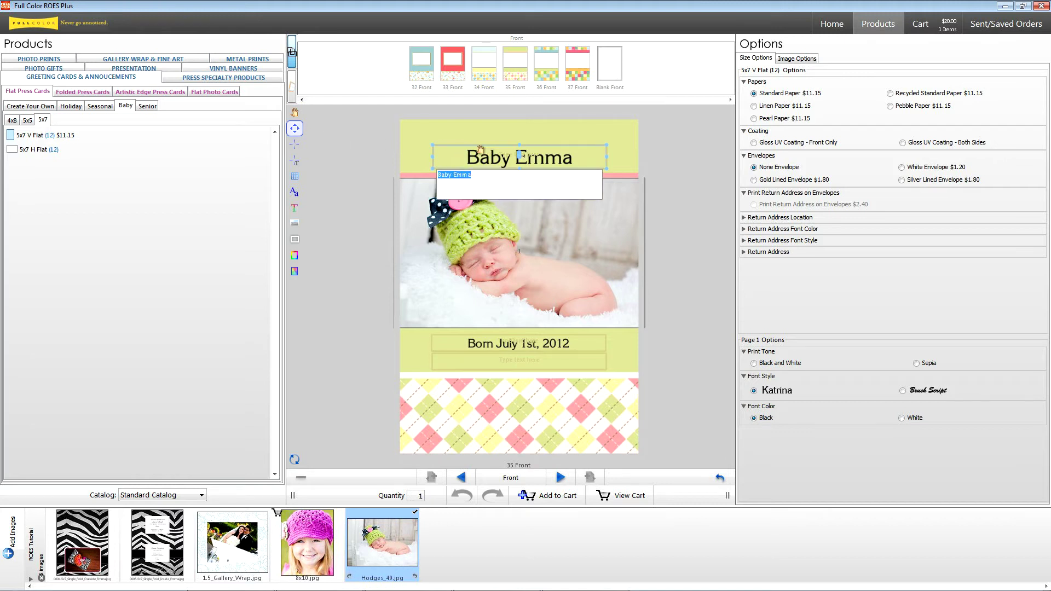
pyautogui.click(295, 208)
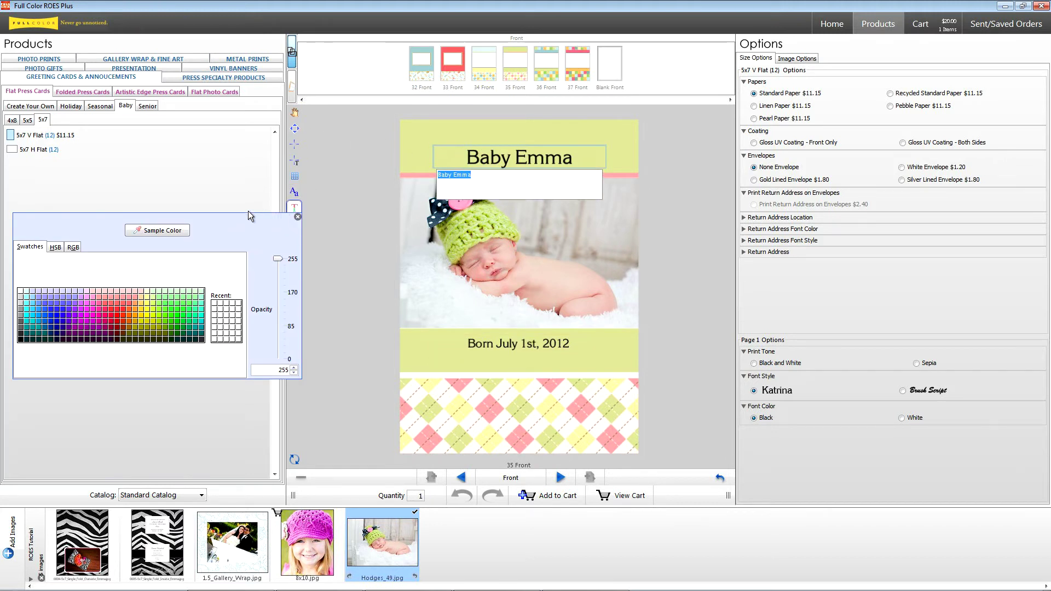
pyautogui.click(84, 311)
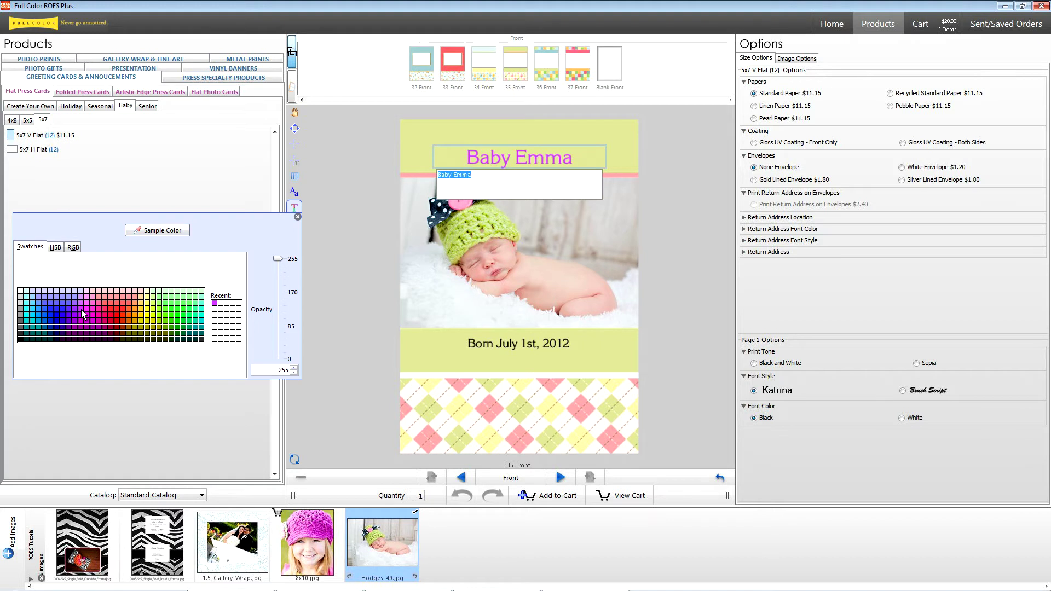
pyautogui.click(298, 217)
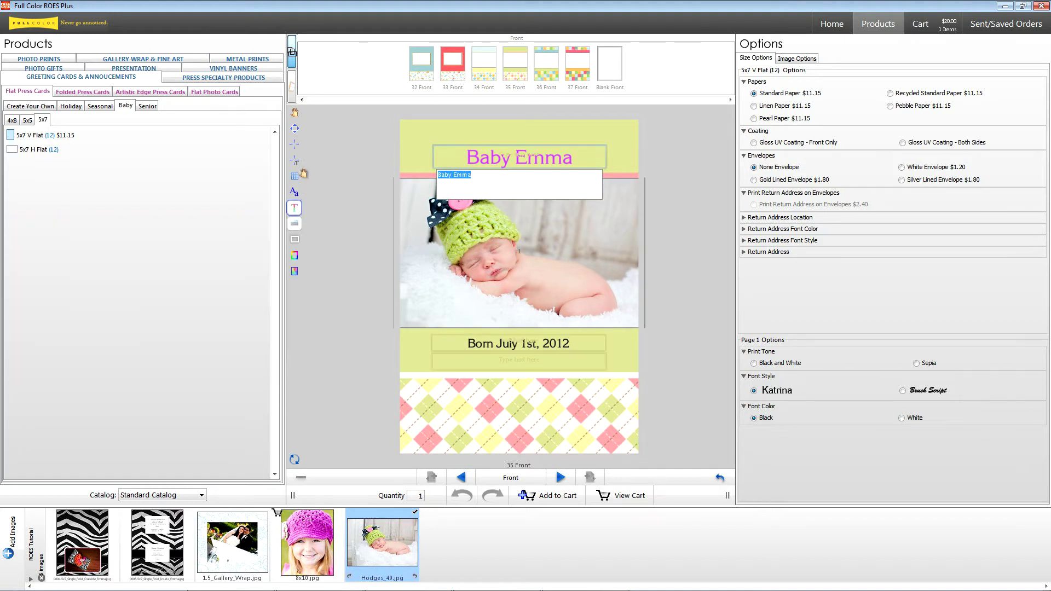
pyautogui.click(295, 128)
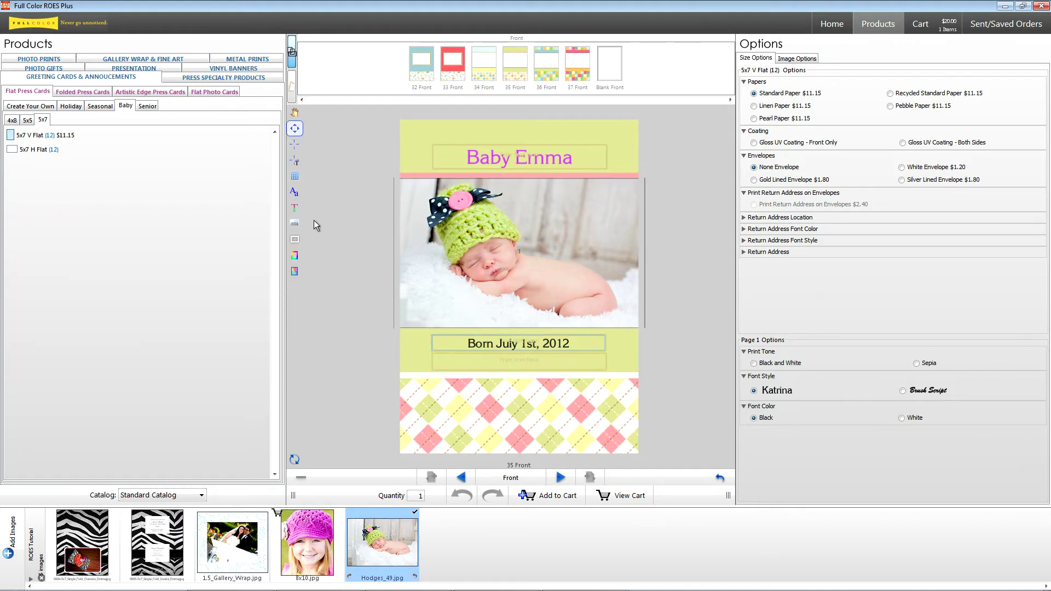
pyautogui.click(294, 208)
pyautogui.click(215, 301)
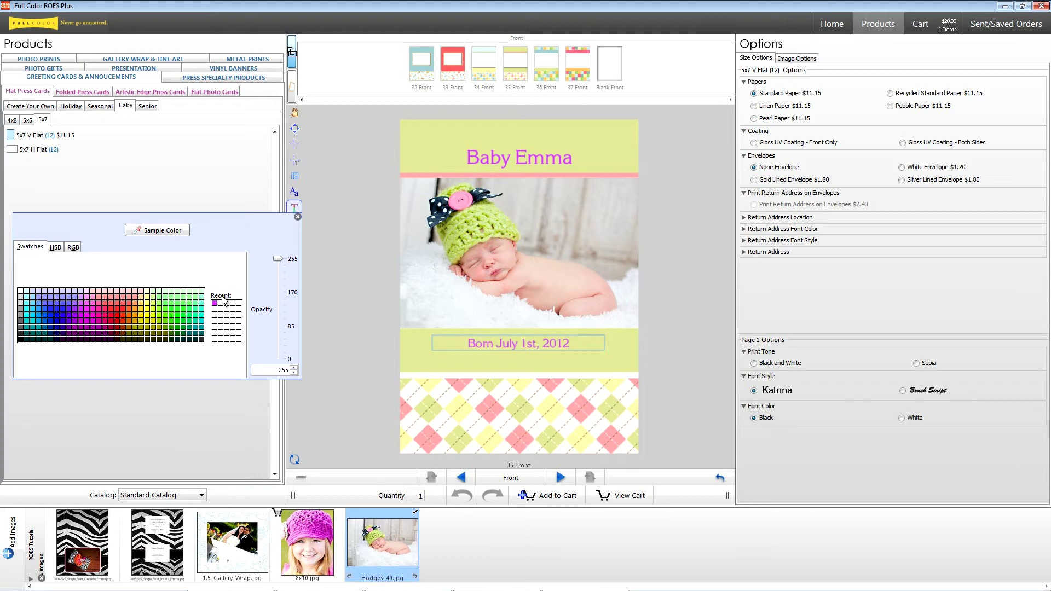
pyautogui.click(298, 216)
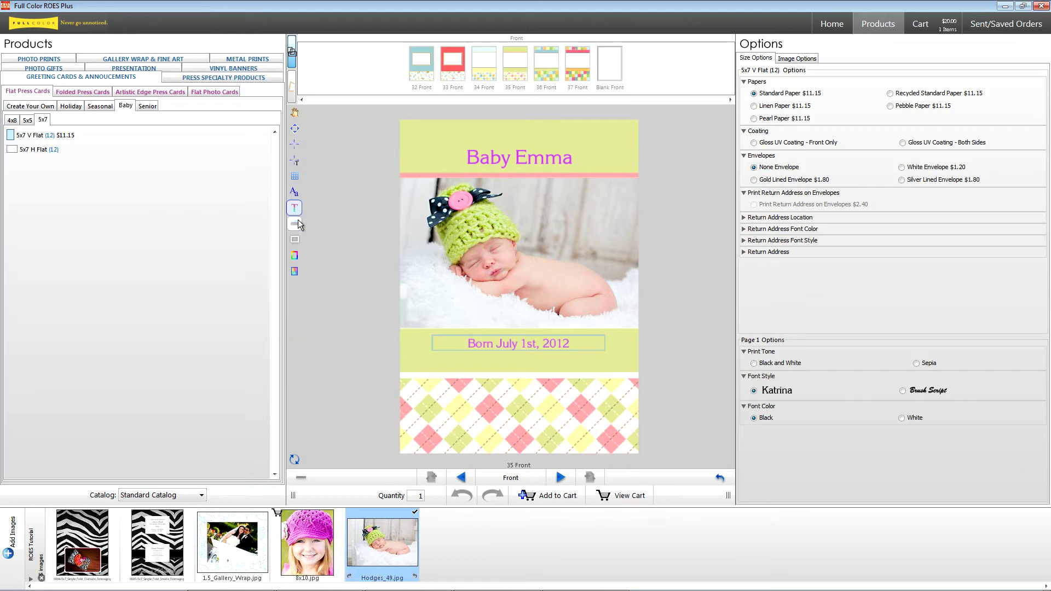
# Set the birth date line in the Kokila font.
pyautogui.click(297, 191)
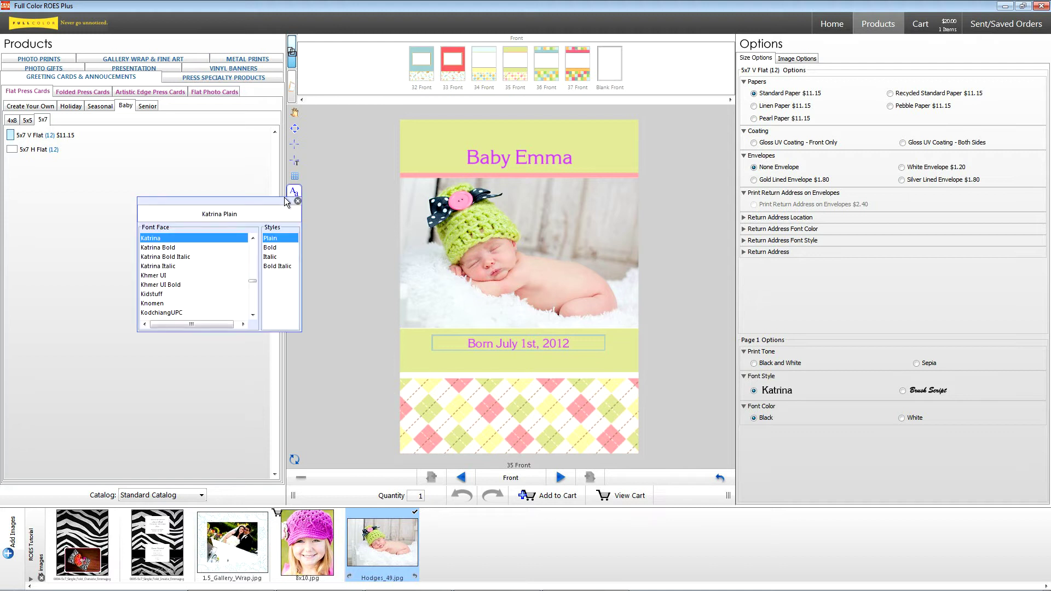
pyautogui.click(192, 295)
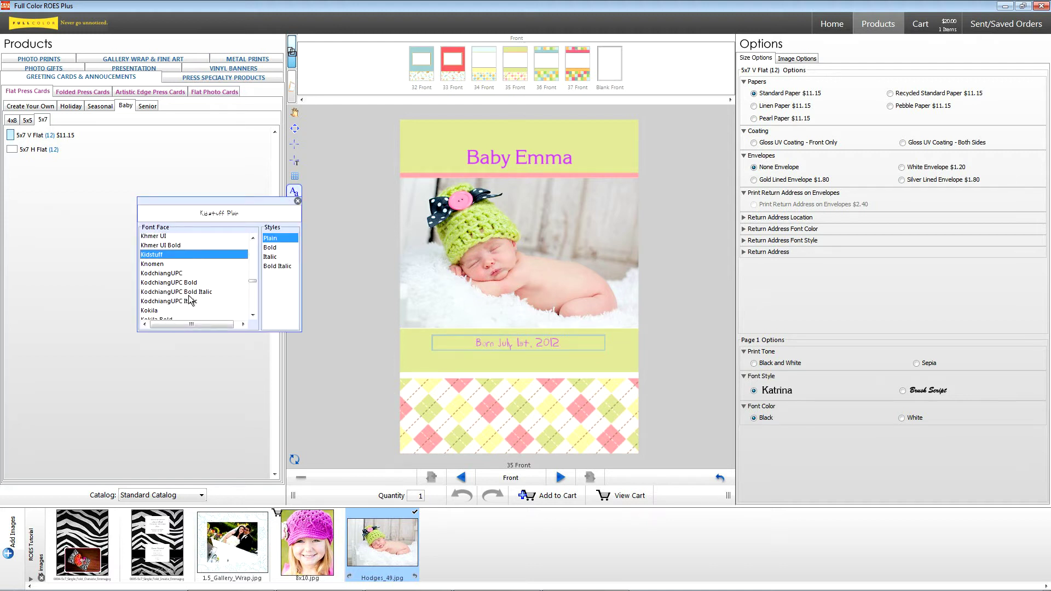
pyautogui.scroll(-2, 189, 298)
pyautogui.click(152, 272)
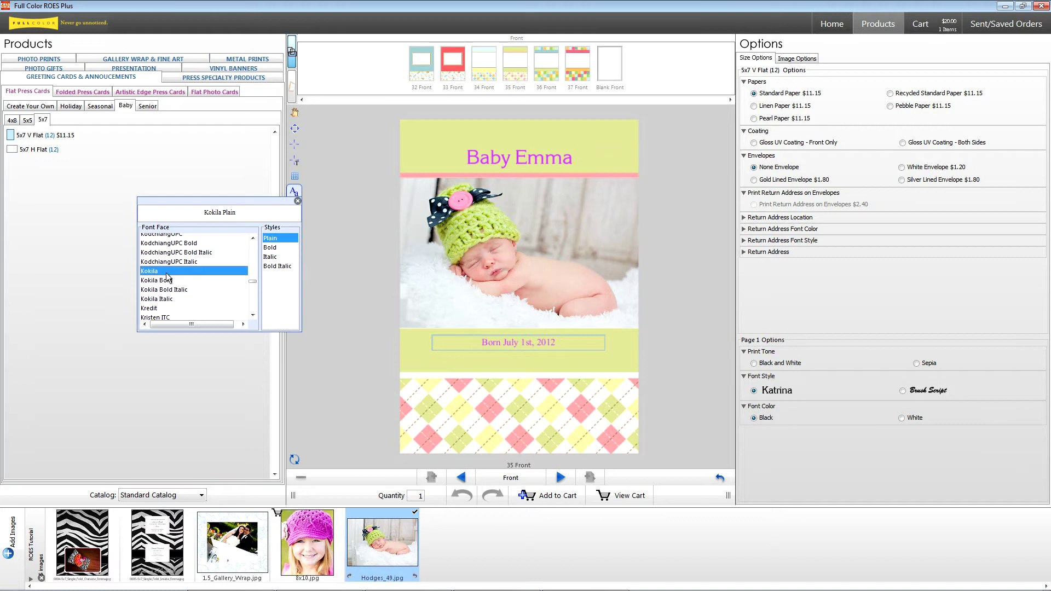
pyautogui.click(298, 201)
# Set the Baby Emma title in bold Kokila.
pyautogui.click(494, 160)
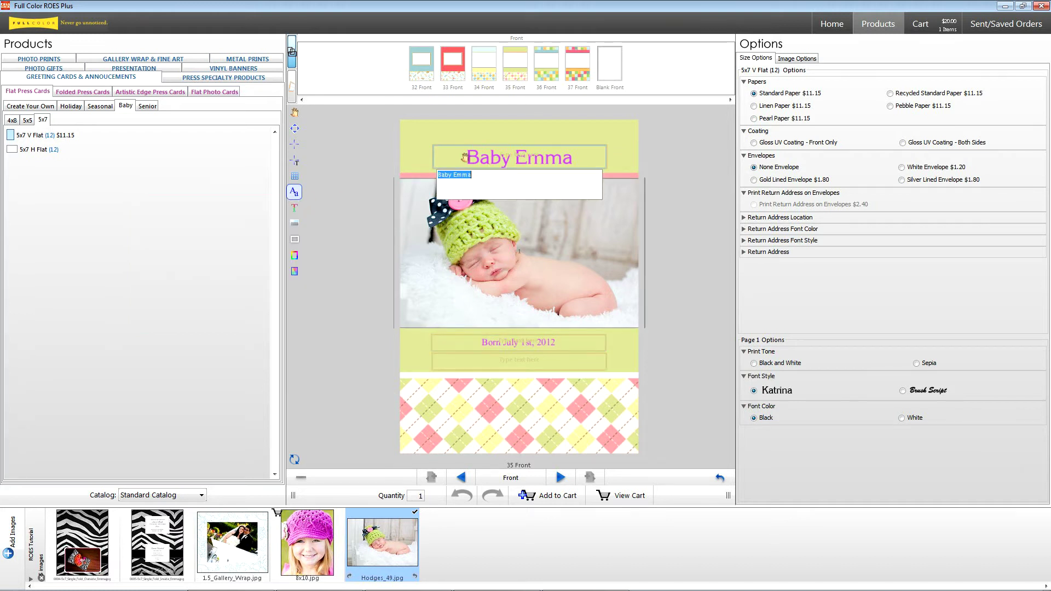
pyautogui.click(293, 192)
pyautogui.scroll(-2, 153, 288)
pyautogui.click(152, 284)
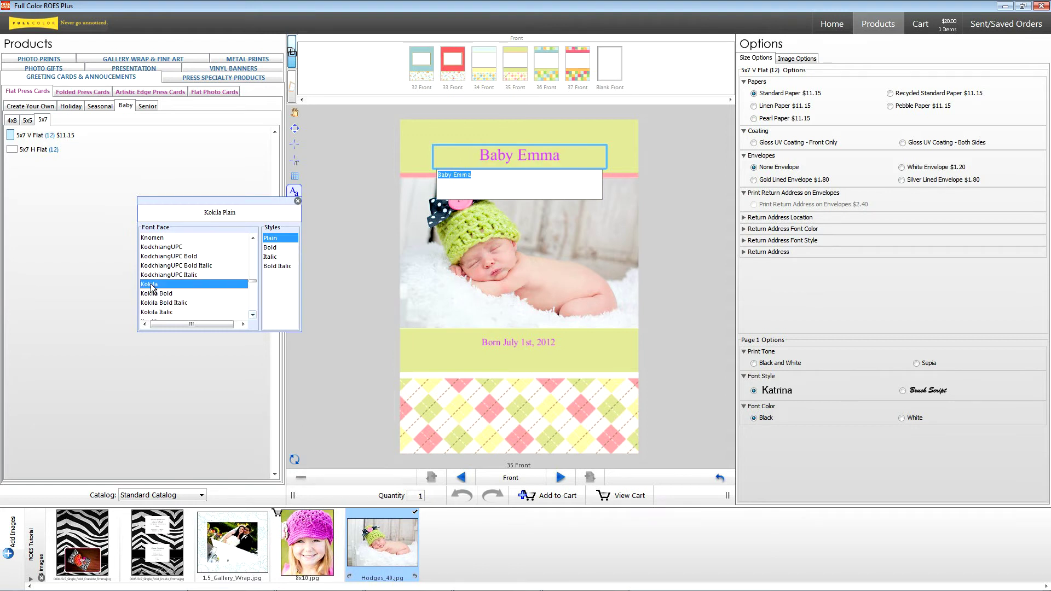
pyautogui.click(272, 247)
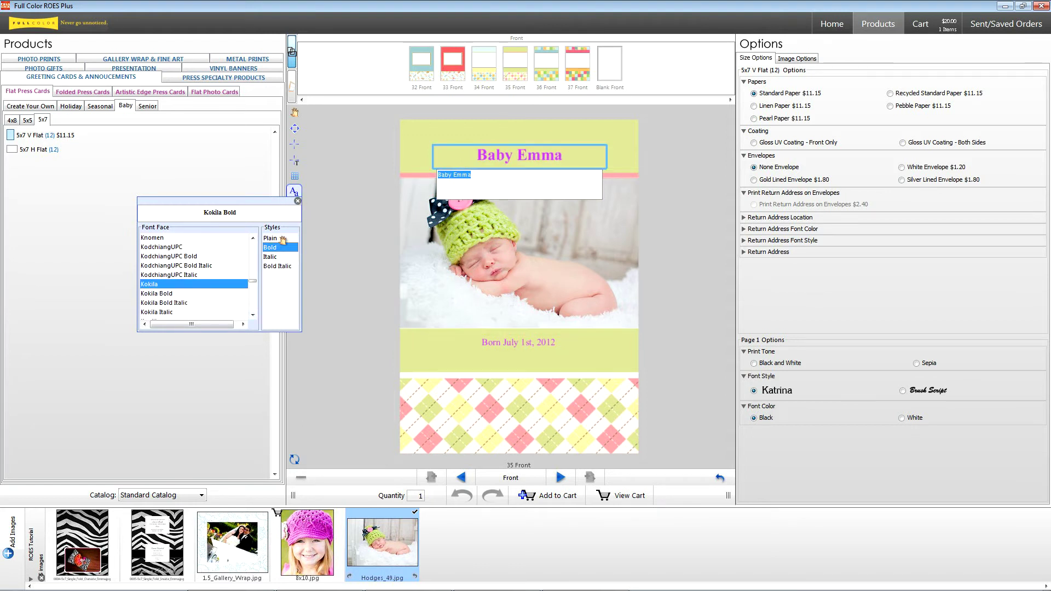
pyautogui.click(297, 201)
pyautogui.click(294, 128)
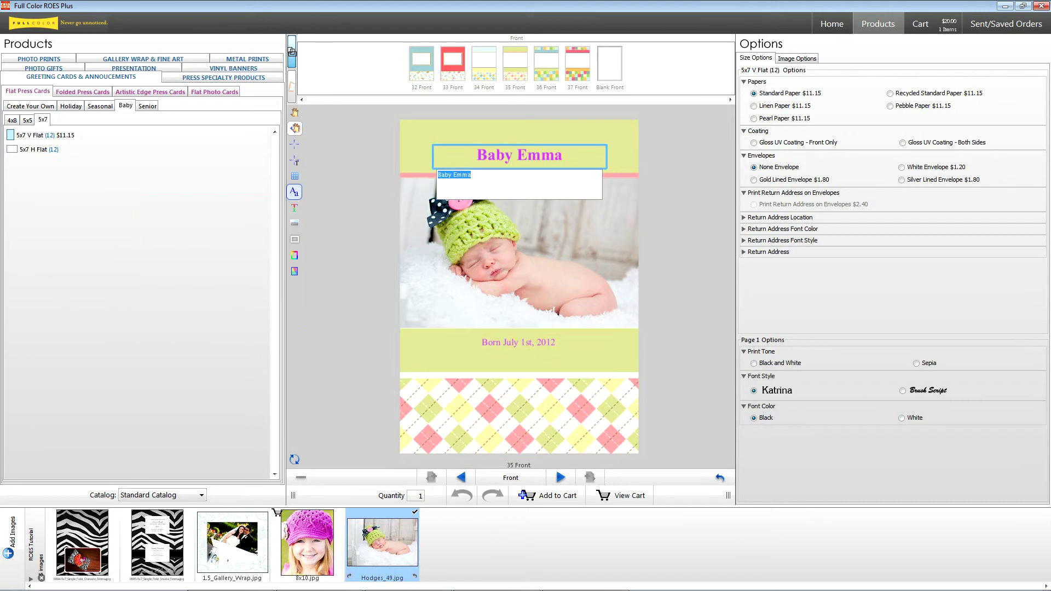
# Move the Baby Emma title onto the photo beside the baby and check the card's back.
pyautogui.click(520, 156)
pyautogui.moveTo(519, 157)
pyautogui.mouseDown()
pyautogui.moveTo(576, 190)
pyautogui.moveTo(570, 202)
pyautogui.mouseUp()
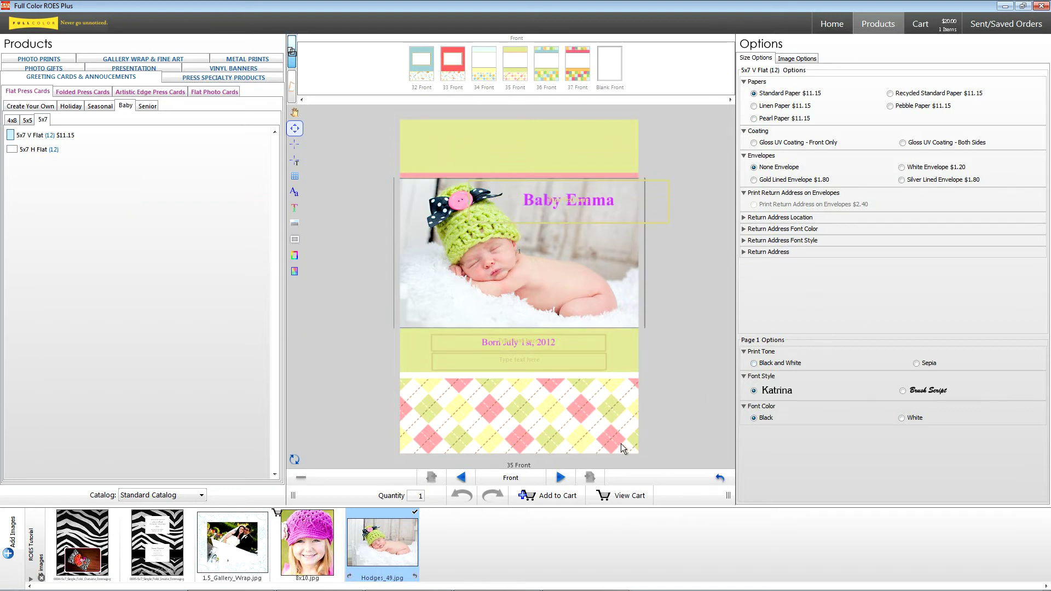
pyautogui.click(561, 477)
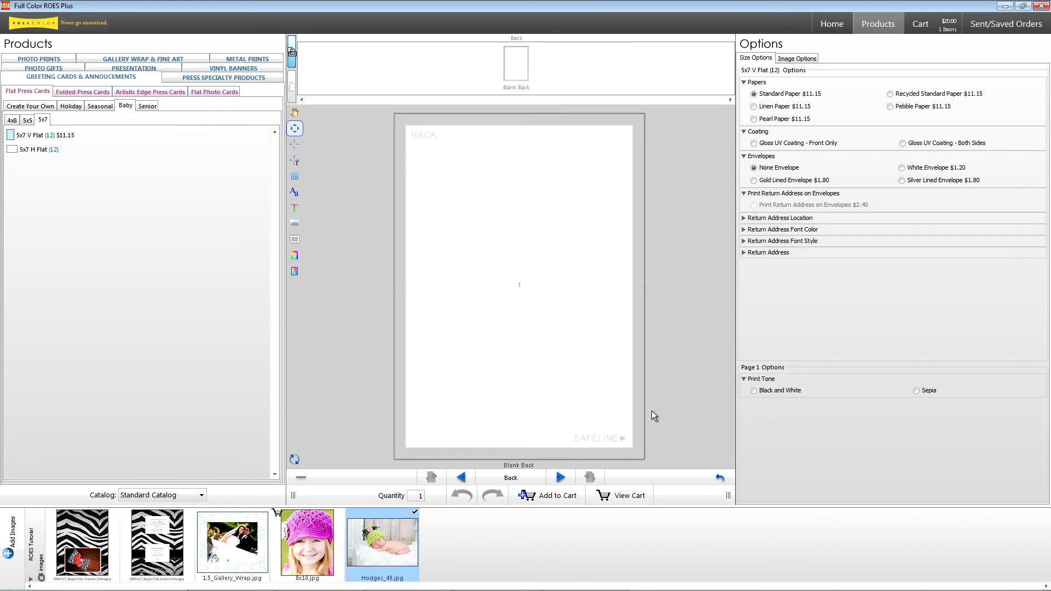
pyautogui.click(561, 477)
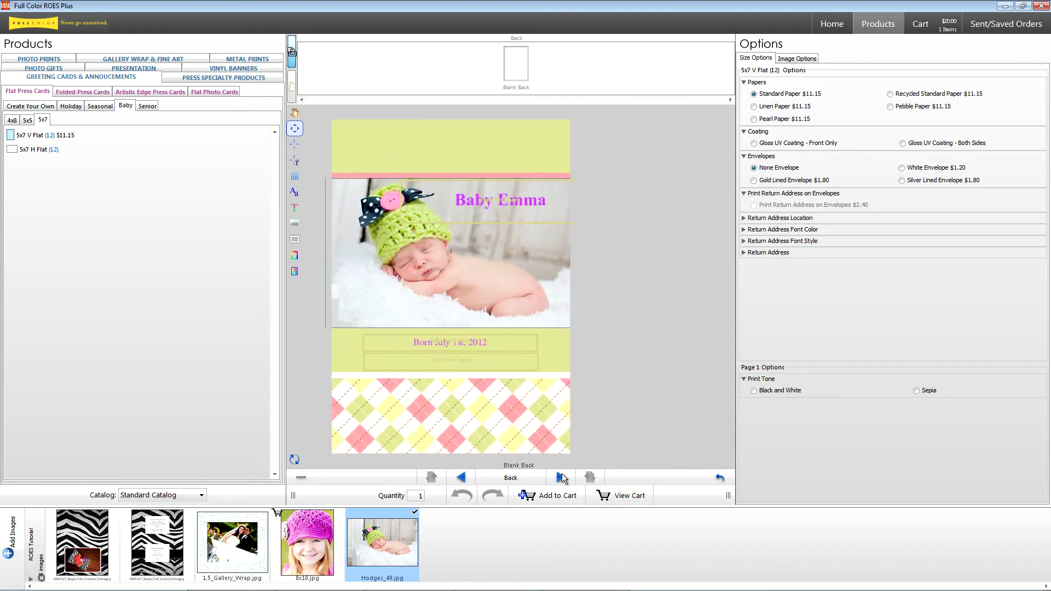
# Choose Linen Paper with front-only Gloss UV Coating, quantity 2, and add the card as is.
pyautogui.click(792, 106)
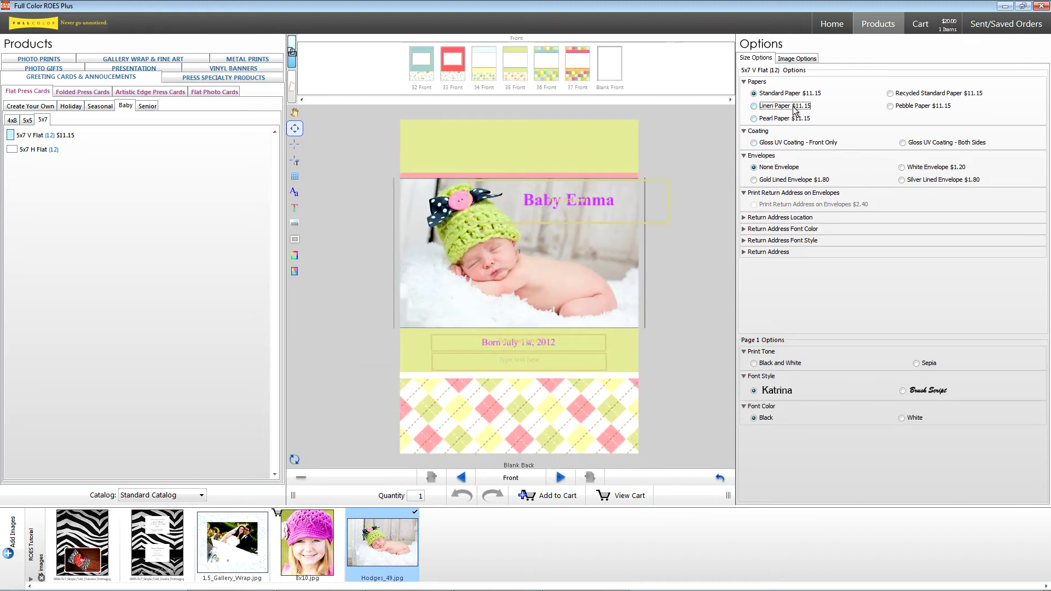
pyautogui.click(787, 143)
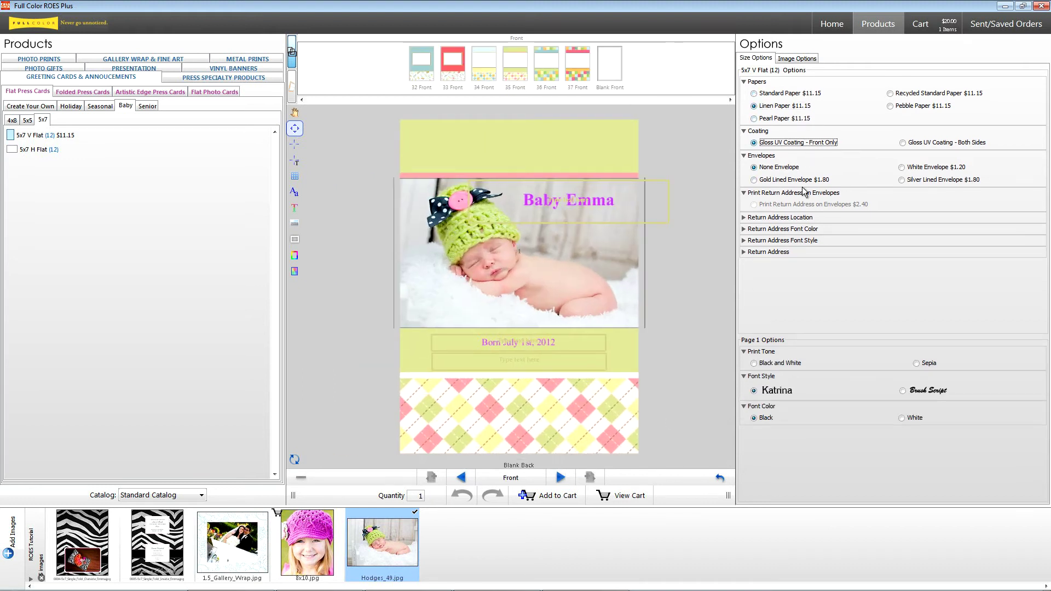
pyautogui.doubleClick(428, 496)
pyautogui.write('2')
pyautogui.click(534, 496)
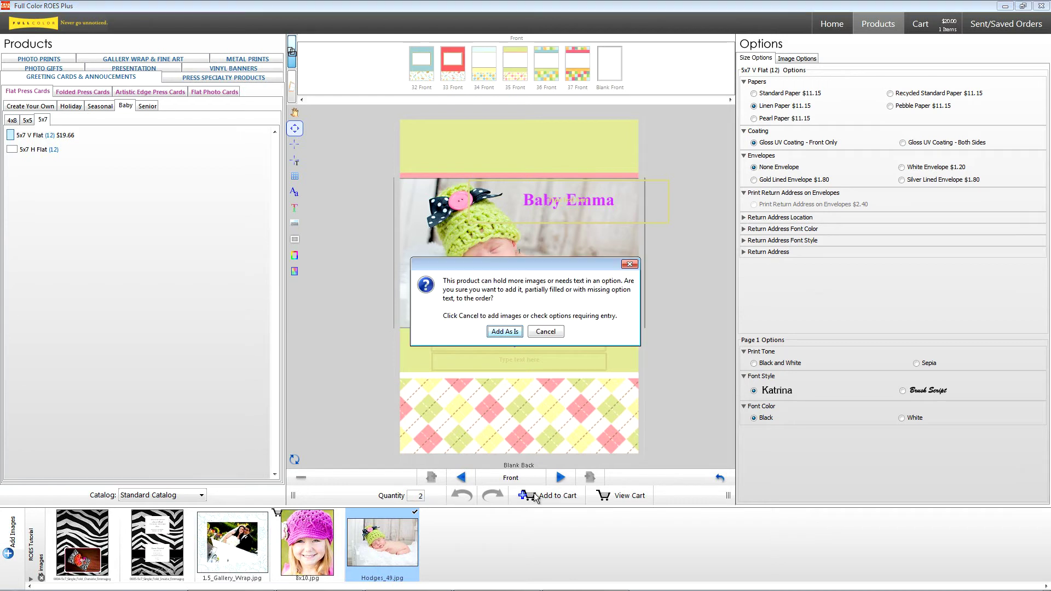
pyautogui.click(504, 332)
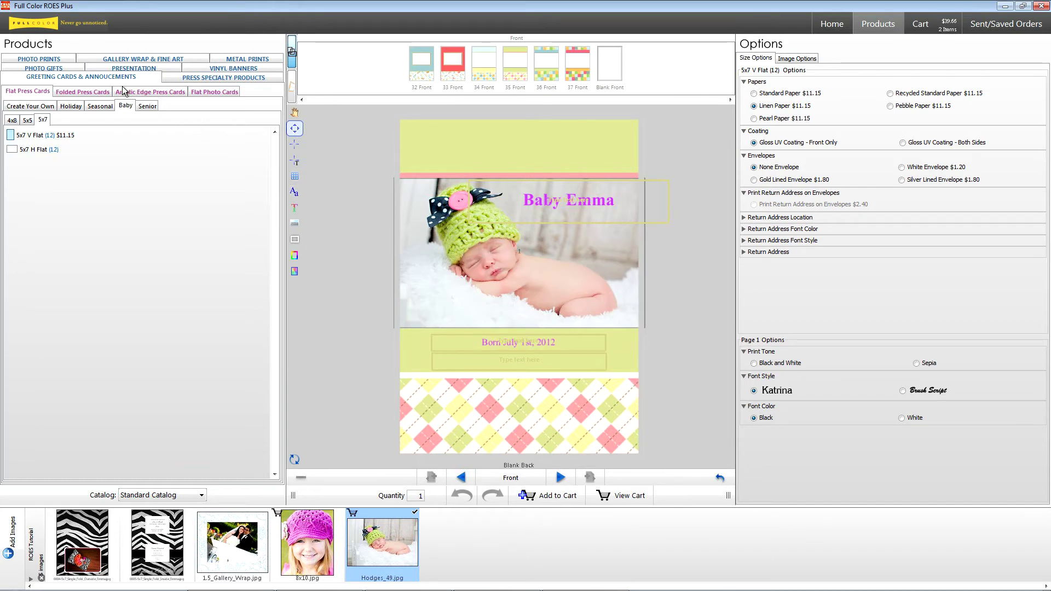
# Choose the 5x7 Reveal H SF folded card and place the zebra design on it.
pyautogui.click(94, 92)
pyautogui.click(139, 135)
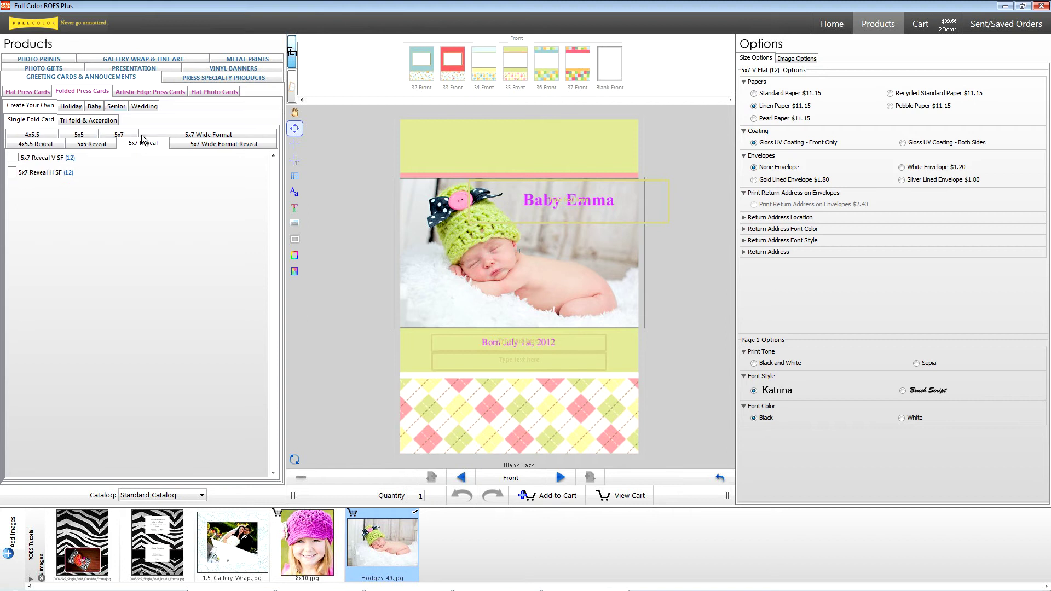
pyautogui.click(53, 172)
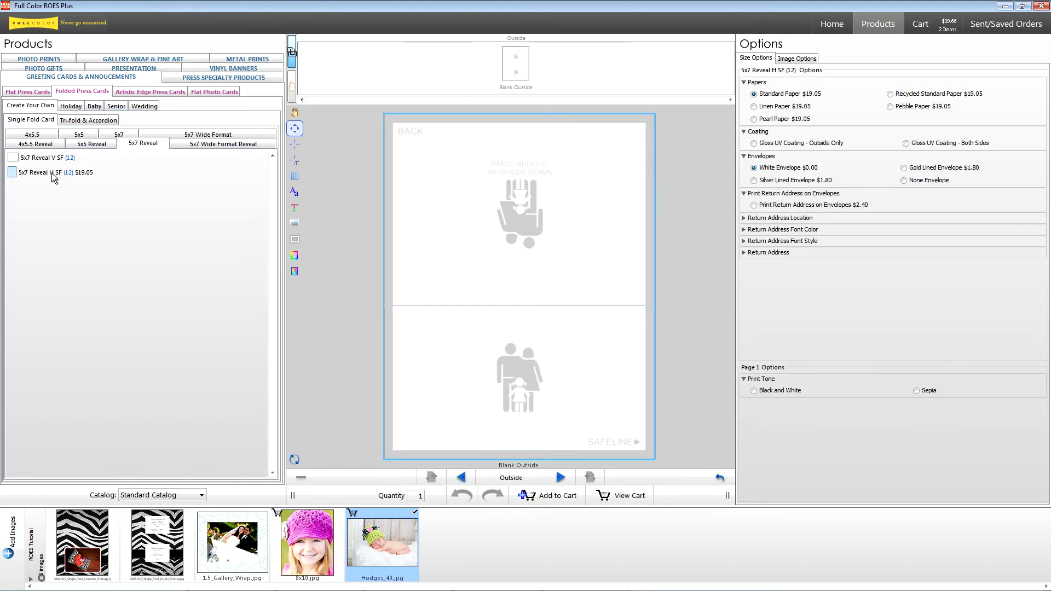
pyautogui.moveTo(91, 552); pyautogui.dragTo(522, 353)
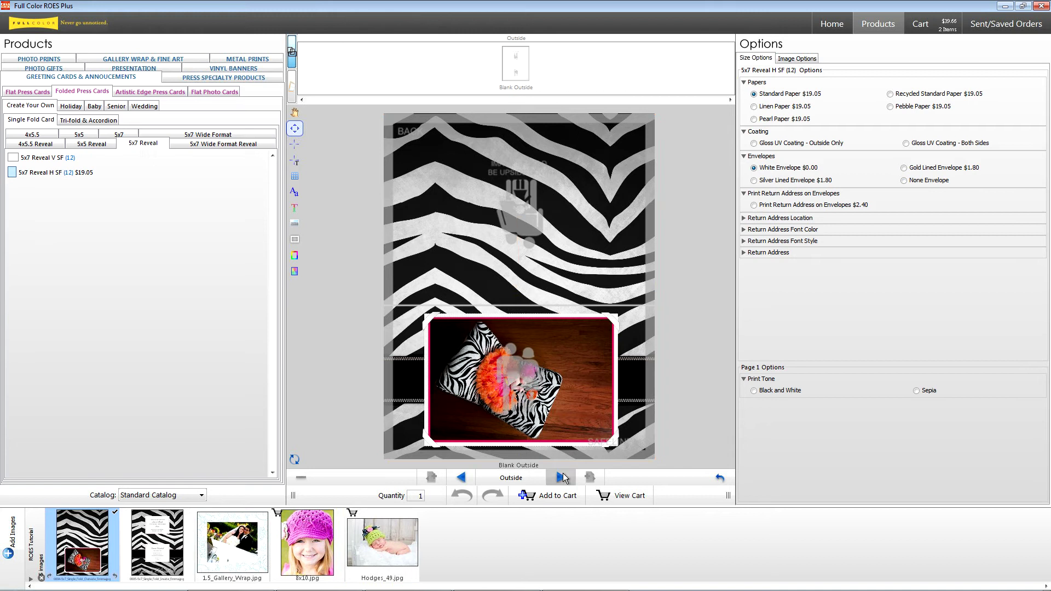
pyautogui.click(560, 477)
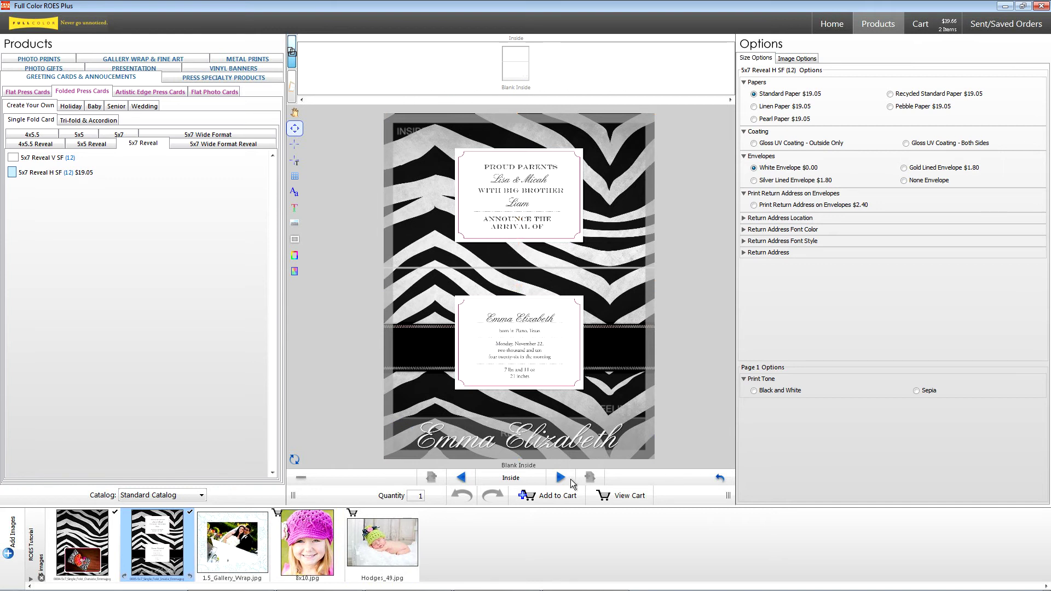
pyautogui.click(560, 479)
# Give the card Linen paper, Gloss Both Sides and a Gold Lined Envelope, and add it to the cart.
pyautogui.click(780, 107)
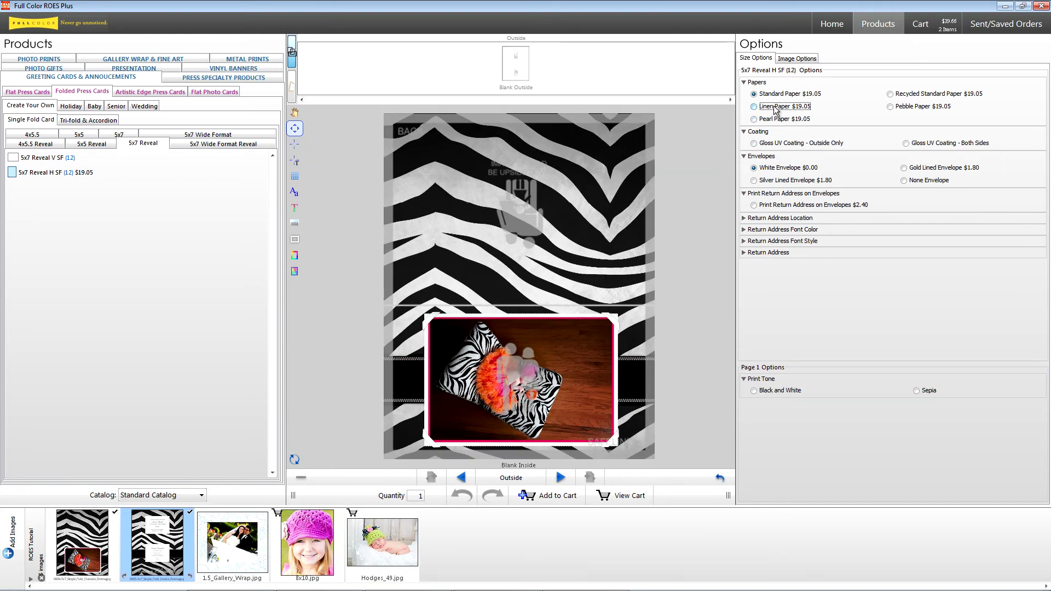
pyautogui.click(920, 144)
pyautogui.click(907, 168)
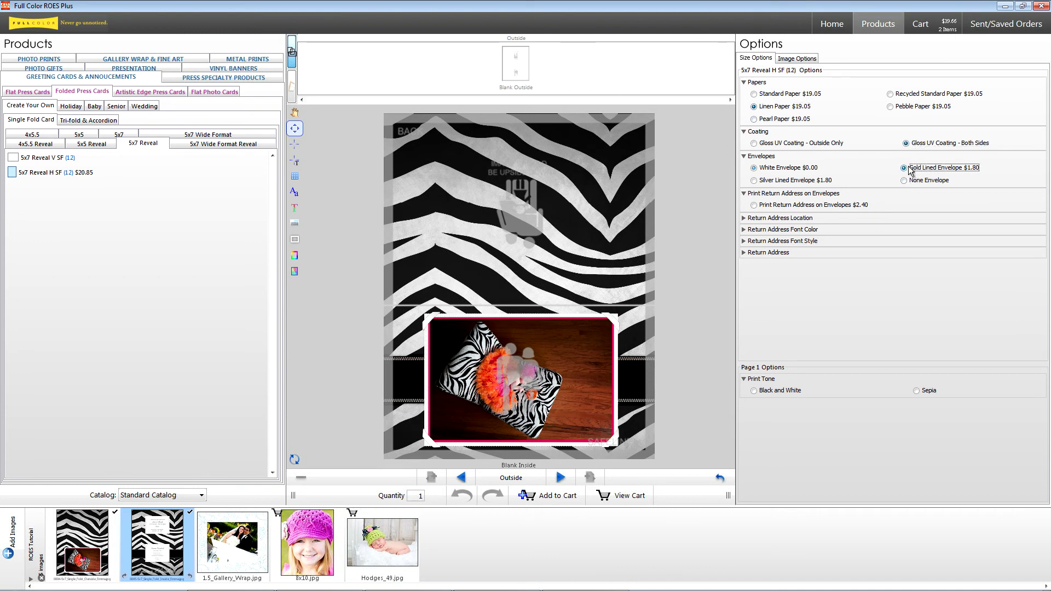
pyautogui.click(540, 498)
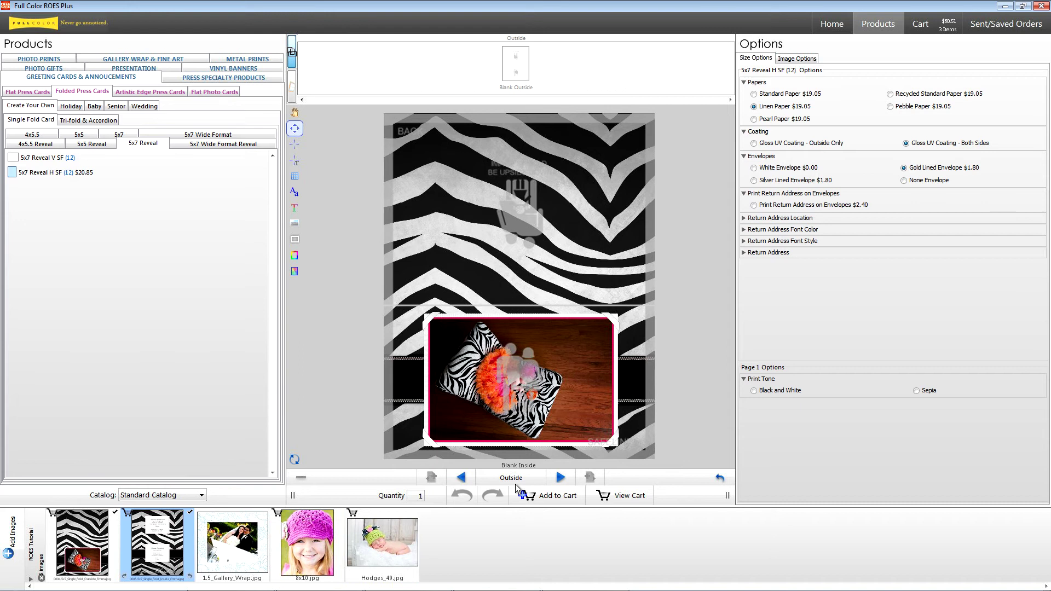
# Pick the 8x10 size from the 1 1/2 inch Gallery Wraps.
pyautogui.click(143, 59)
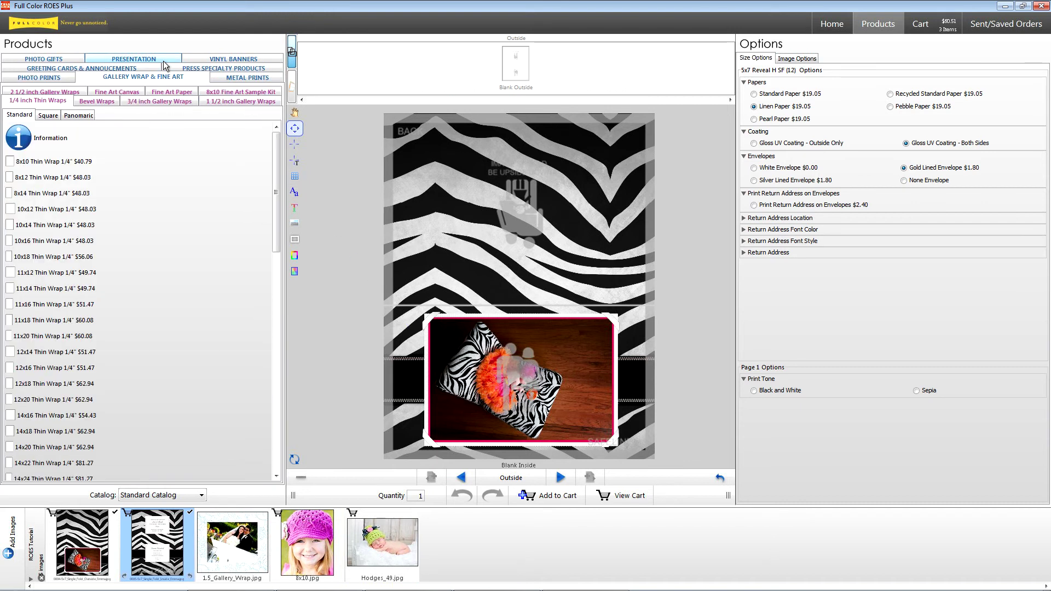
pyautogui.click(213, 101)
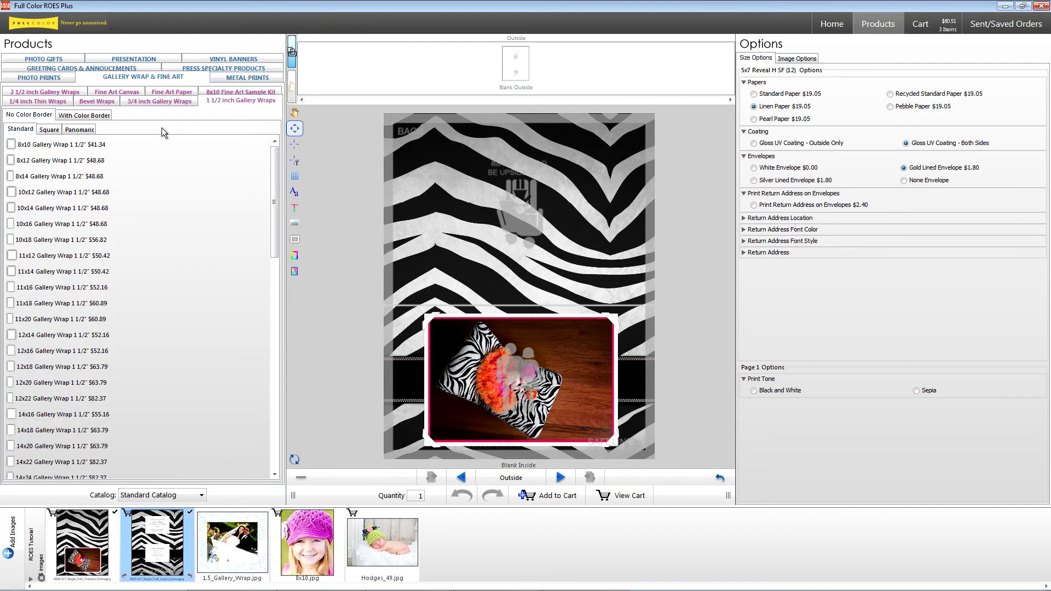
pyautogui.click(93, 144)
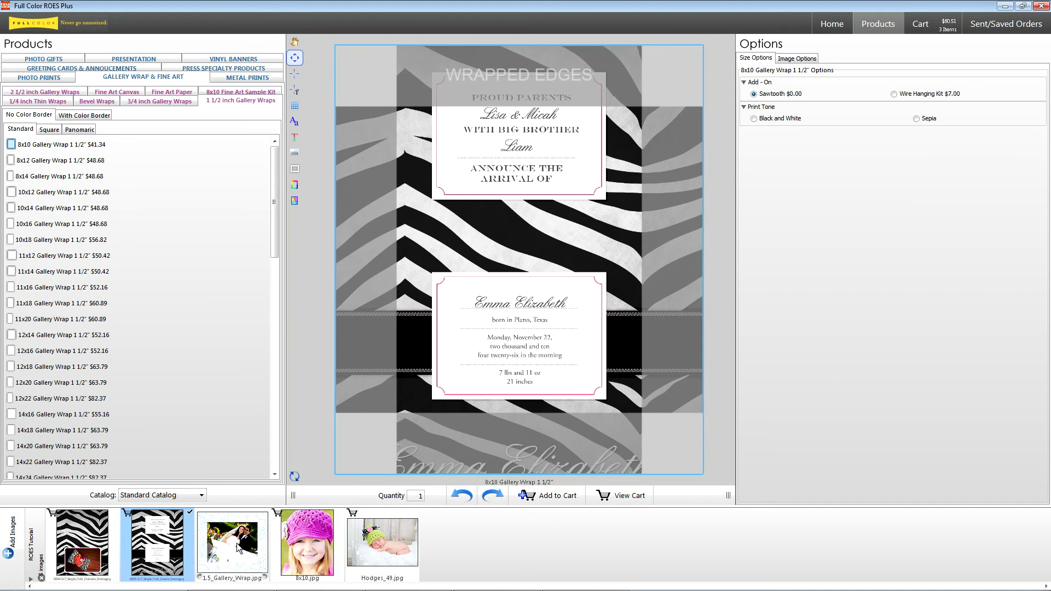
# Reset the wrap to a landscape template, place the wedding photo and add a Wire Hanging Kit.
pyautogui.click(295, 476)
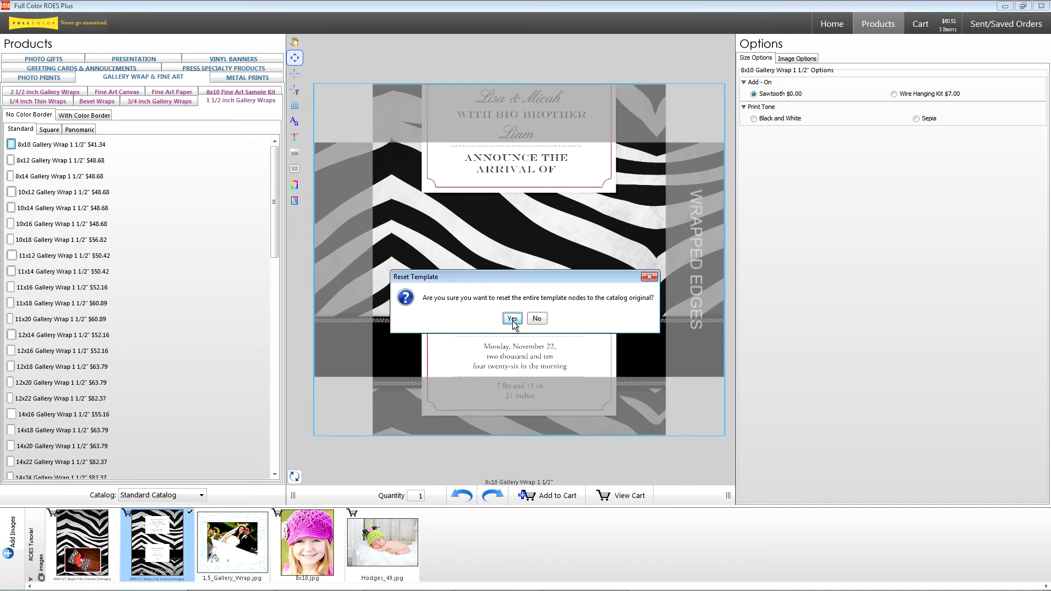
pyautogui.click(514, 322)
pyautogui.click(492, 496)
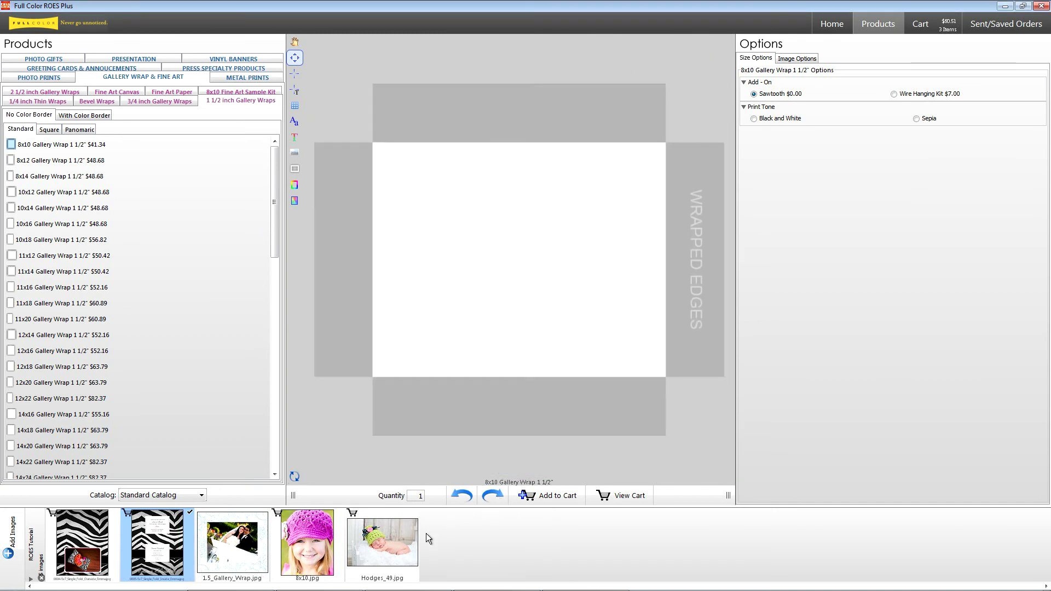
pyautogui.moveTo(232, 544)
pyautogui.mouseDown()
pyautogui.moveTo(427, 440)
pyautogui.moveTo(508, 362)
pyautogui.mouseUp()
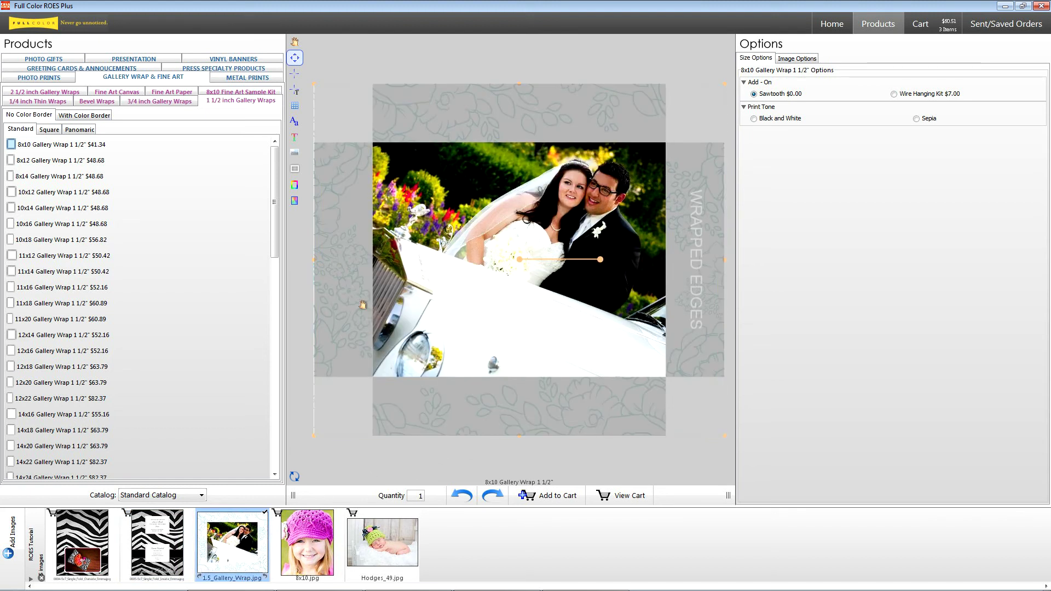
pyautogui.click(904, 95)
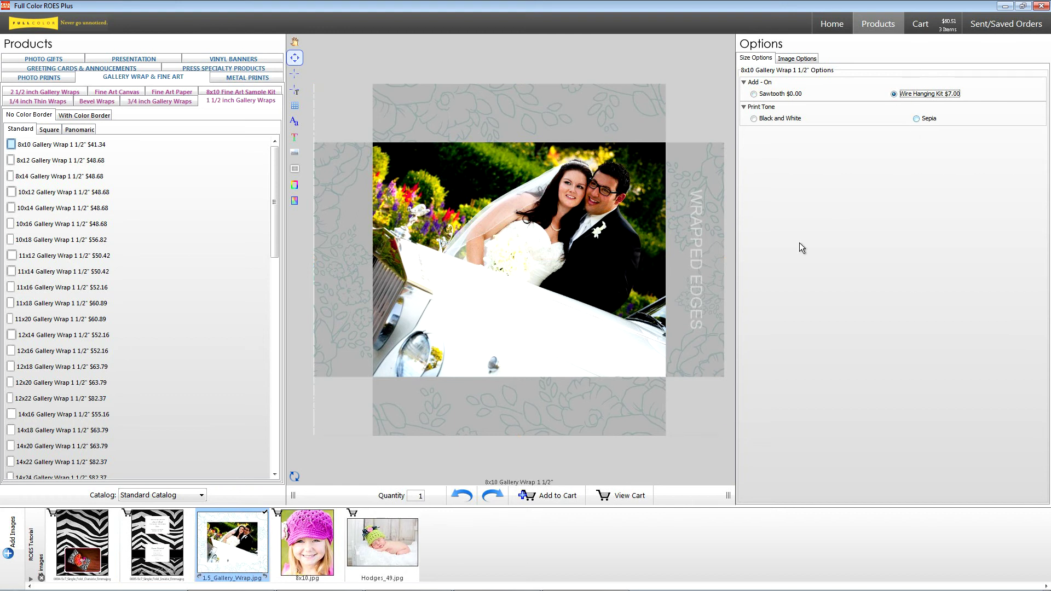
# Add the gallery wrap to the cart, set the 8x10 print quantity to 2, and view sent/saved orders.
pyautogui.click(549, 496)
pyautogui.click(939, 22)
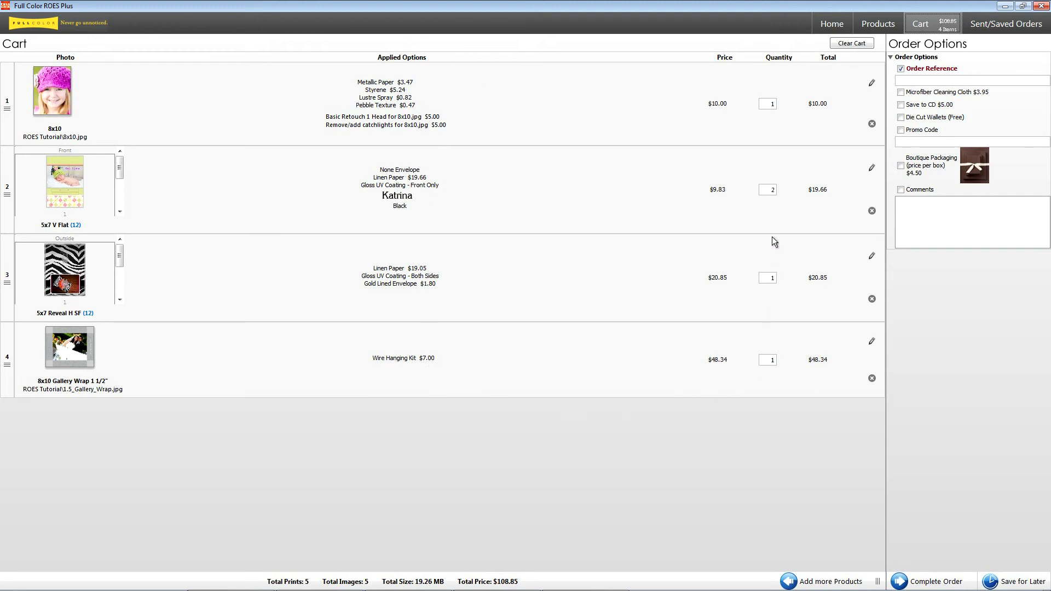
pyautogui.doubleClick(764, 104)
pyautogui.write('2')
pyautogui.click(996, 30)
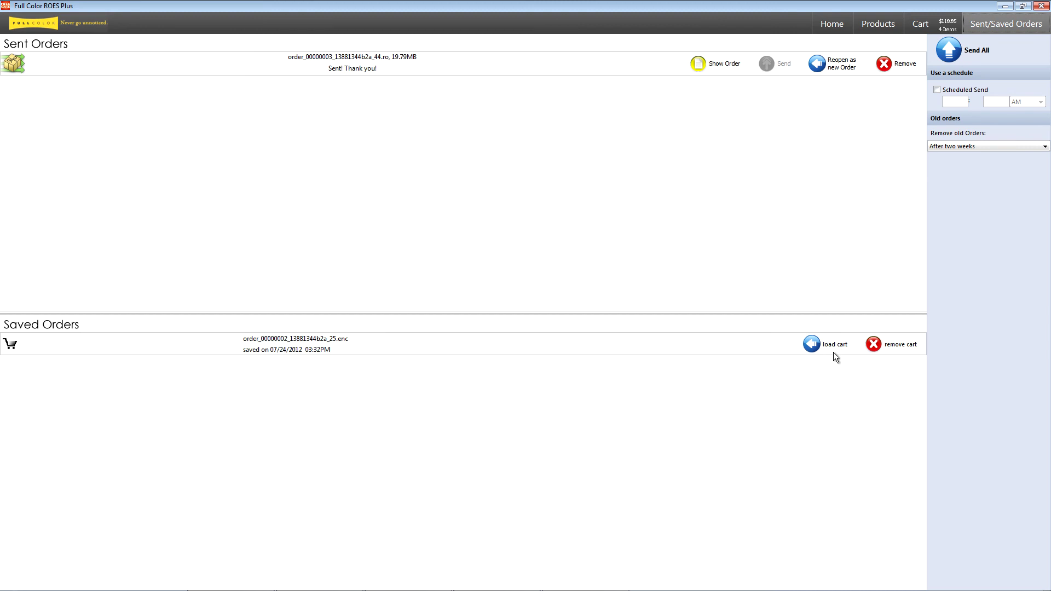
# Enter order reference 'First Order' and place the $118.85 order at checkout.
pyautogui.click(932, 25)
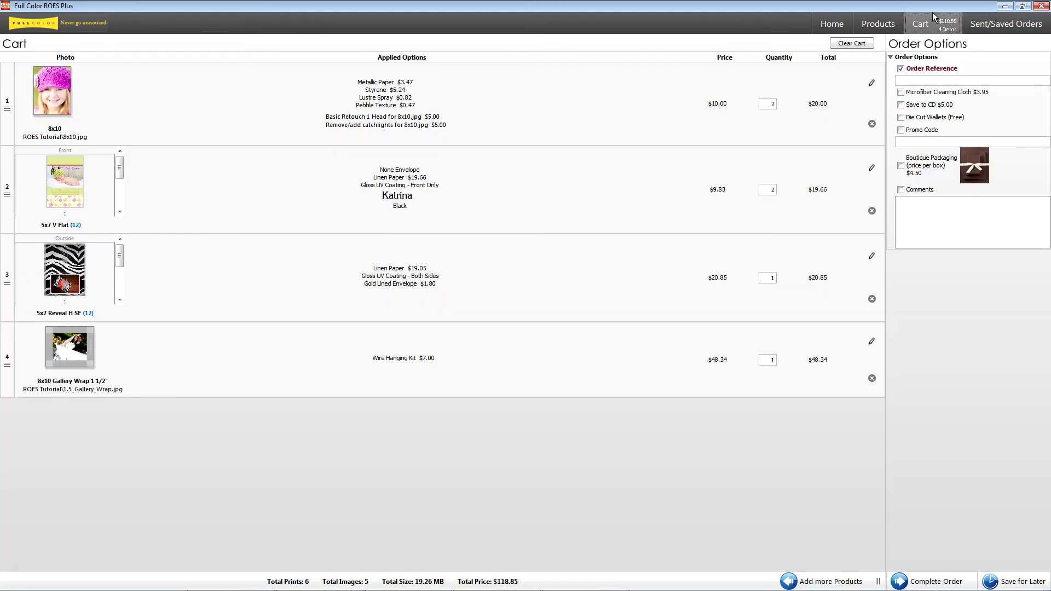
pyautogui.click(932, 81)
pyautogui.write('First Order')
pyautogui.click(925, 582)
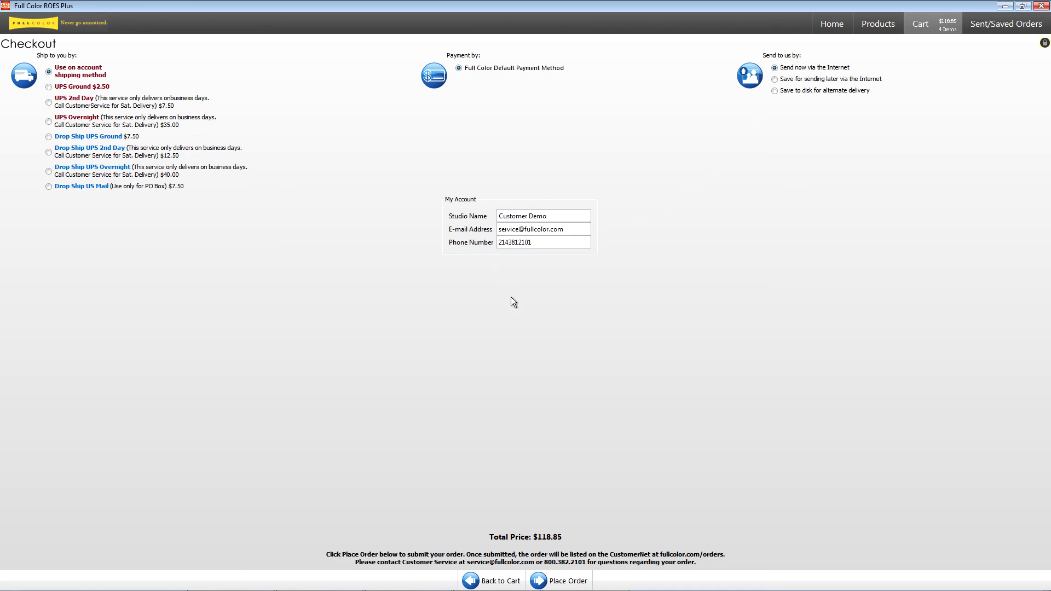
pyautogui.click(566, 585)
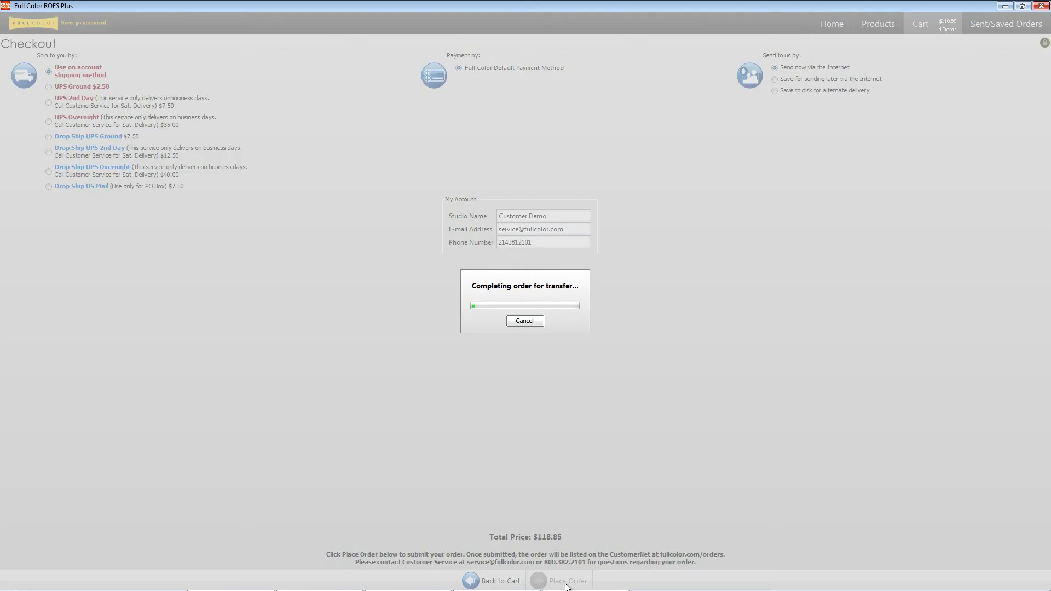